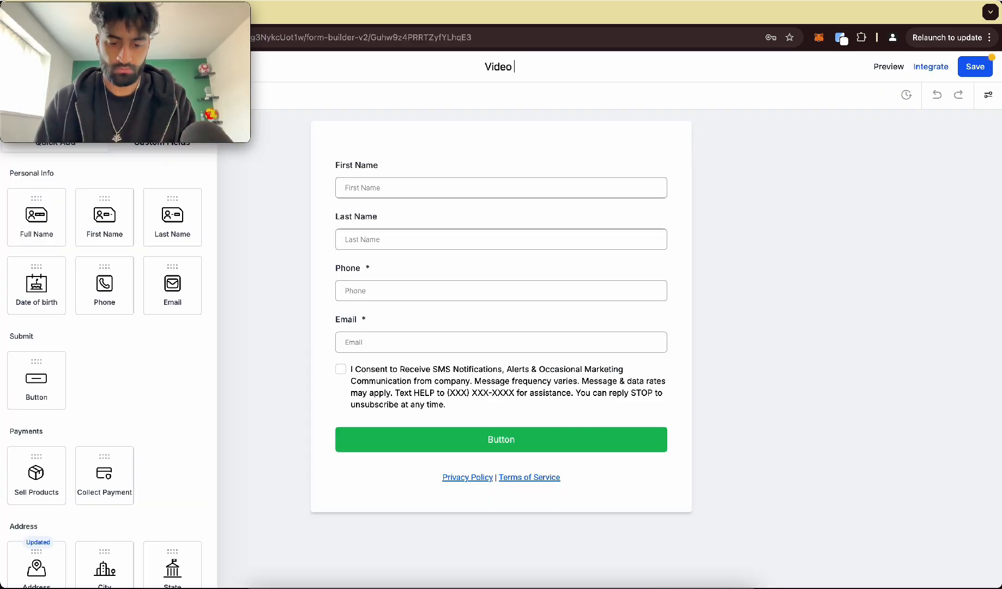
# Step: Finish renaming the form as Video Form
pyautogui.press('BackSpace')
pyautogui.press('BackSpace')
pyautogui.write('rm')
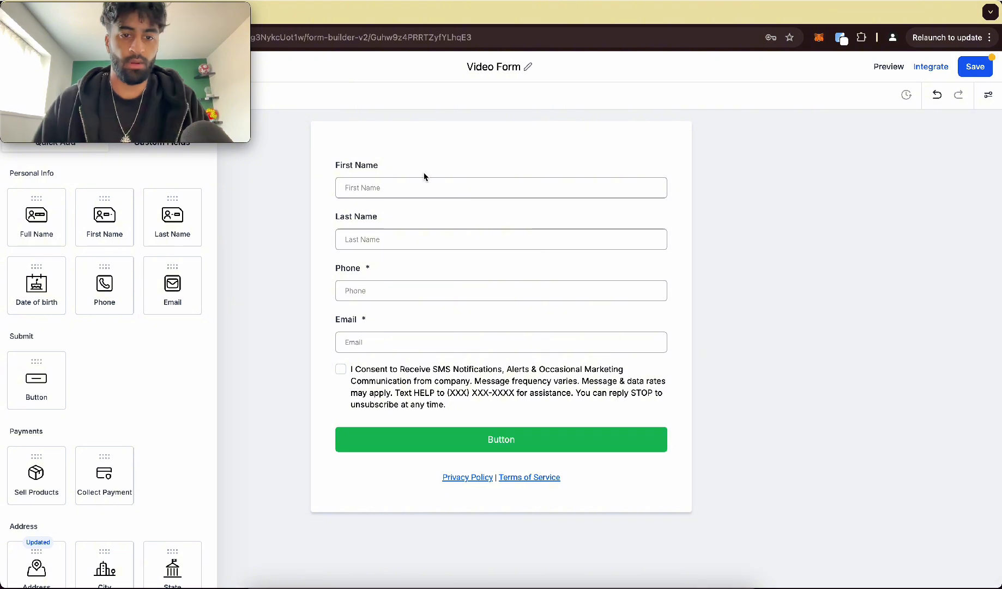
# Step: Remove the SMS consent terms and conditions checkbox from the form
pyautogui.click(426, 178)
pyautogui.click(402, 367)
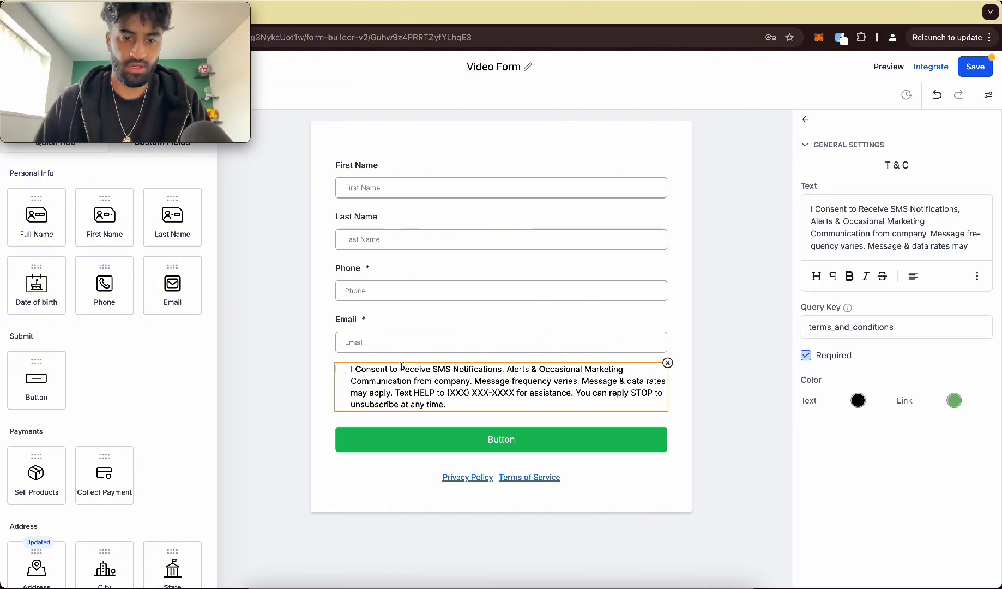
pyautogui.click(668, 364)
# Step: Replace the First Name and Last Name fields with a single Full Name field above the Phone field
pyautogui.click(431, 177)
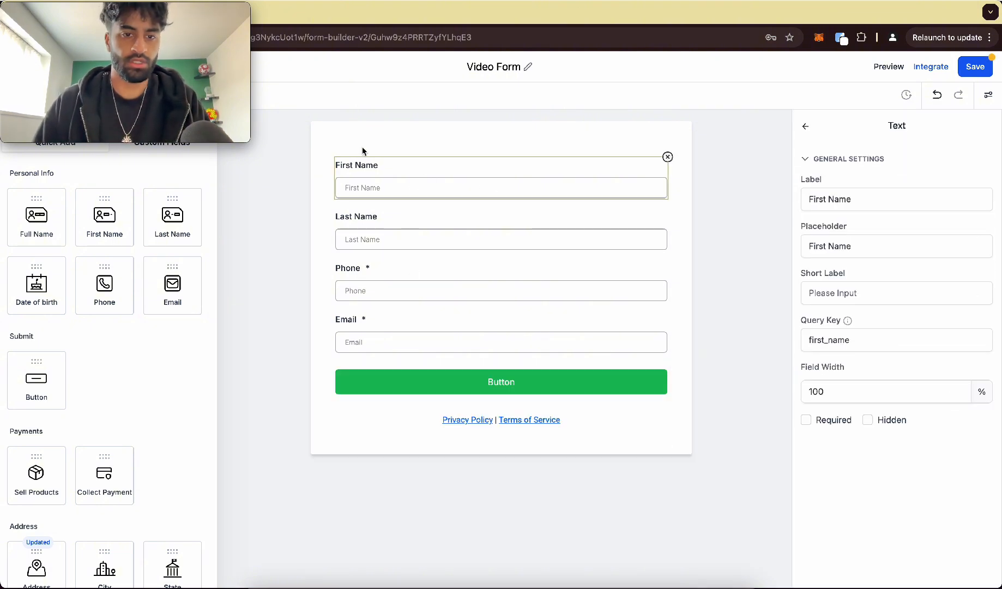
pyautogui.click(450, 229)
pyautogui.click(402, 271)
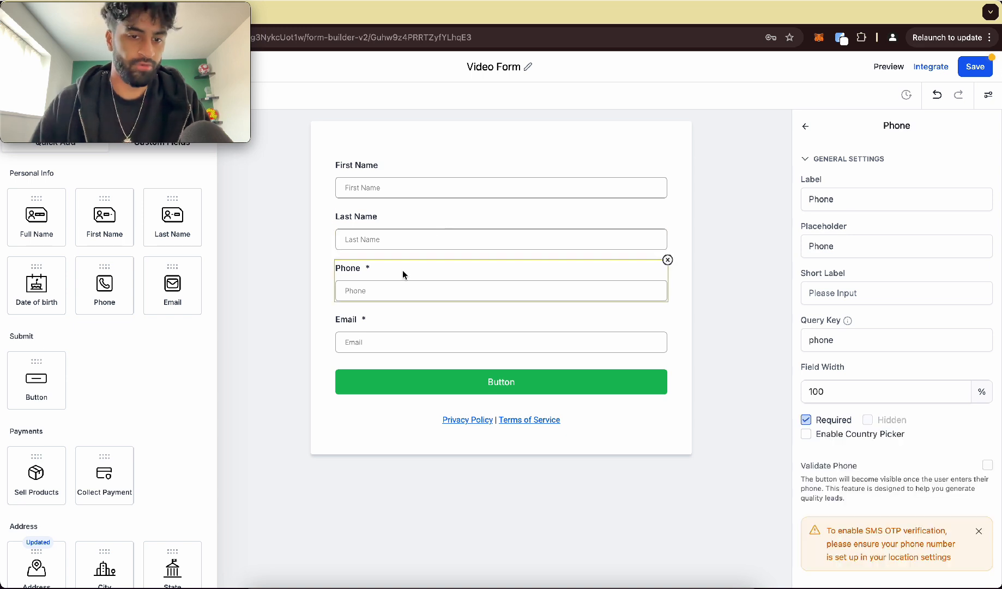
pyautogui.click(382, 329)
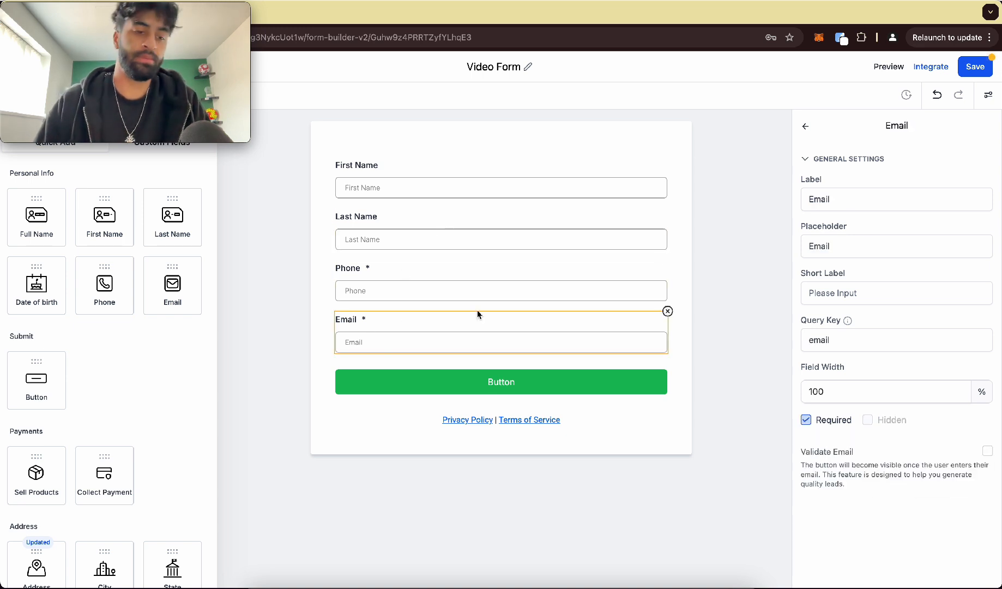
pyautogui.click(403, 218)
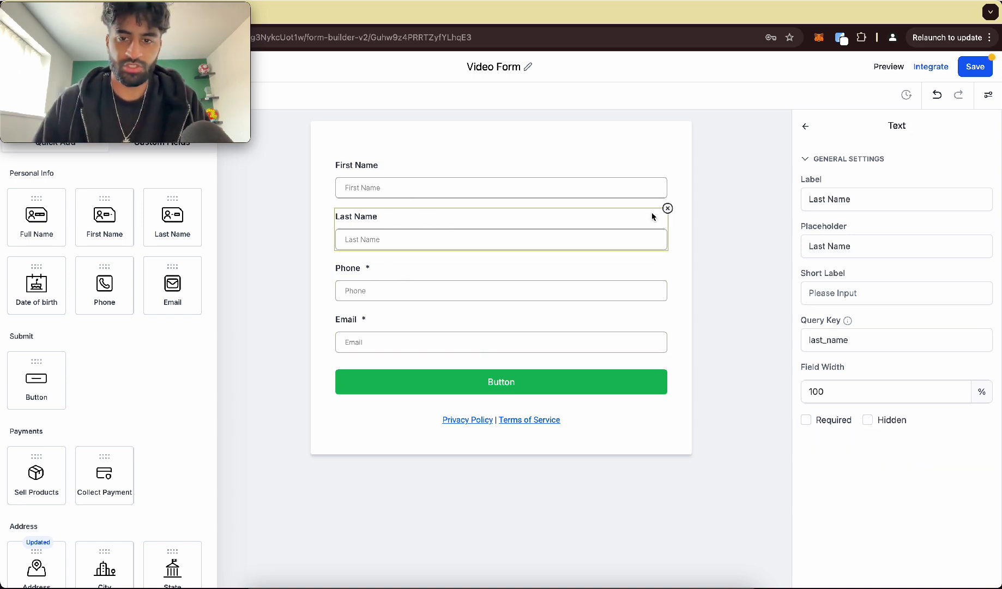
pyautogui.click(667, 209)
pyautogui.click(667, 157)
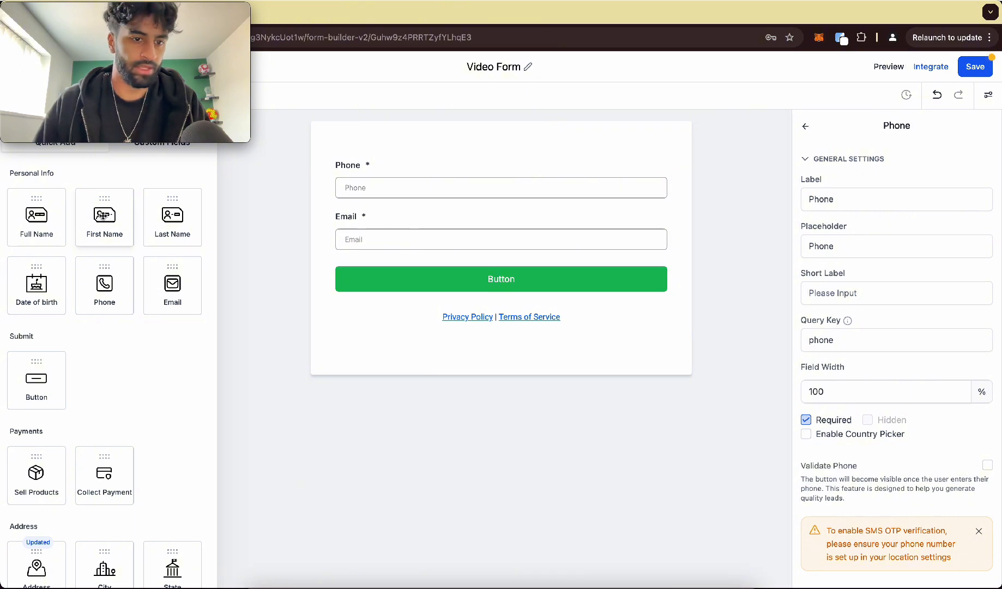
pyautogui.moveTo(52, 218); pyautogui.dragTo(417, 187)
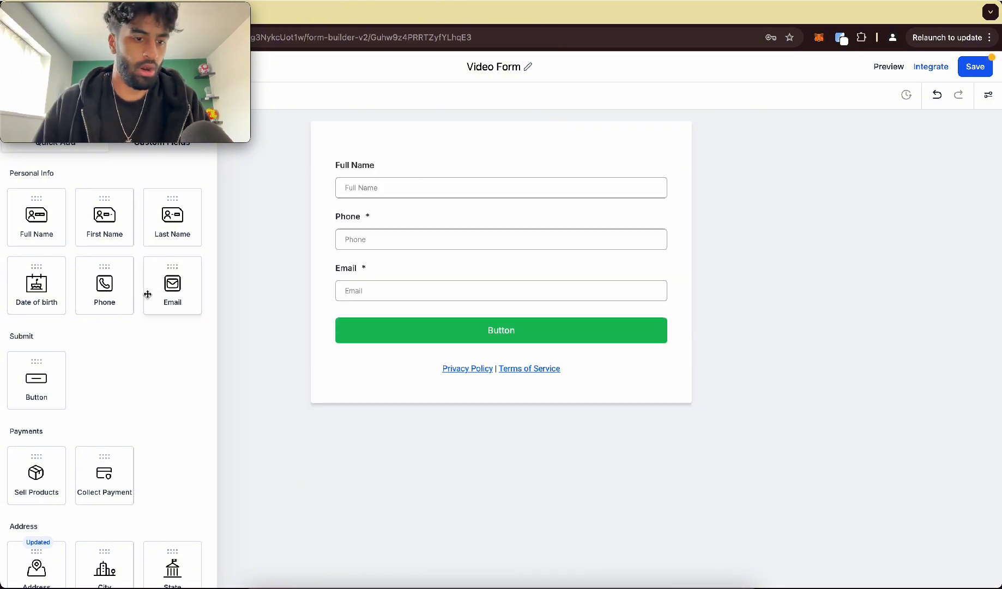
# Step: Change the submit button's main text to Continue Video
pyautogui.scroll(-2, 109, 318)
pyautogui.click(469, 330)
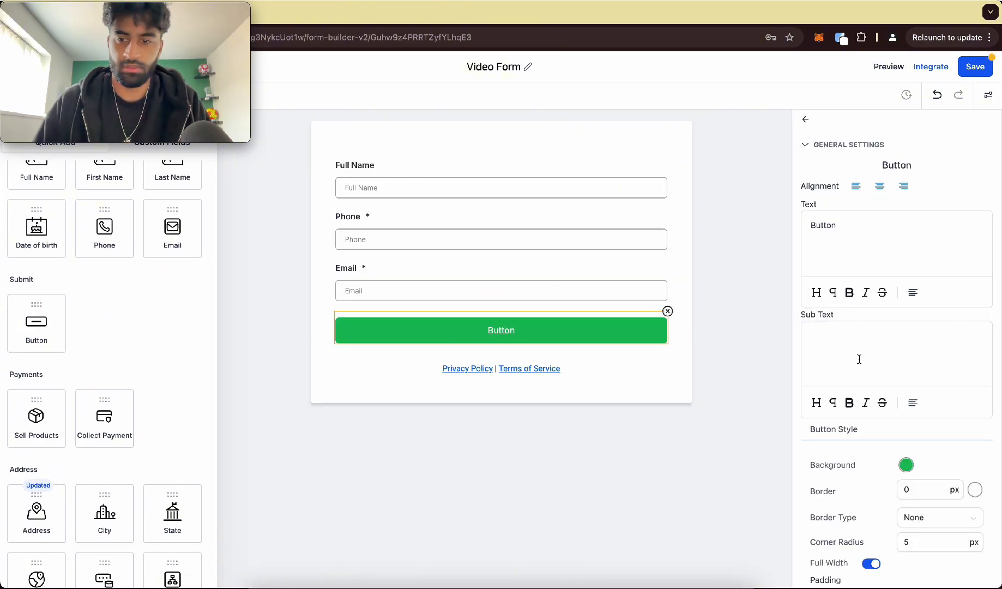
pyautogui.scroll(-10, 860, 359)
pyautogui.scroll(10, 851, 295)
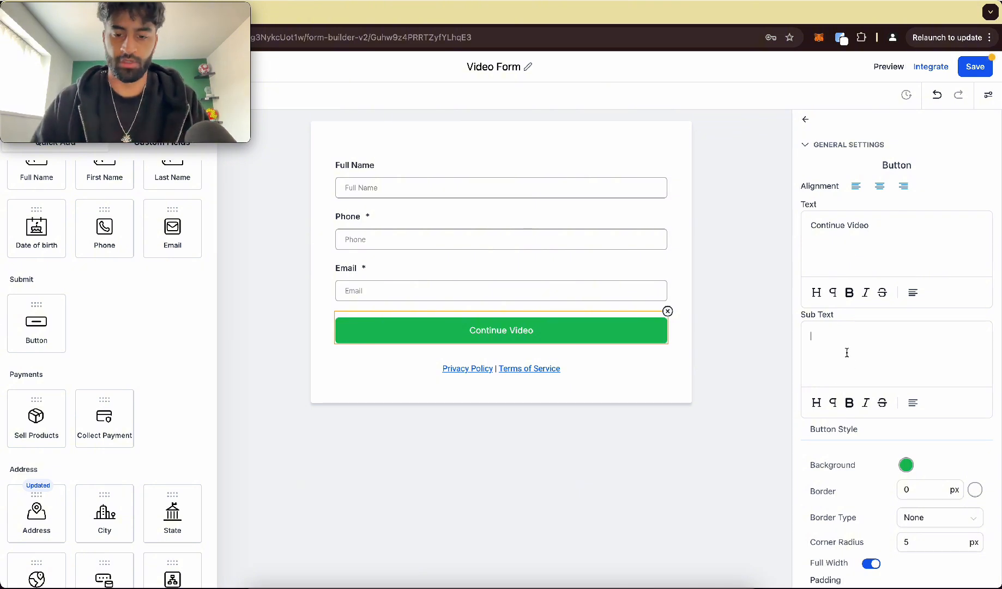
pyautogui.write('as')
pyautogui.press('BackSpace')
pyautogui.press('BackSpace')
pyautogui.write('as')
pyautogui.press('BackSpace')
pyautogui.press('BackSpace')
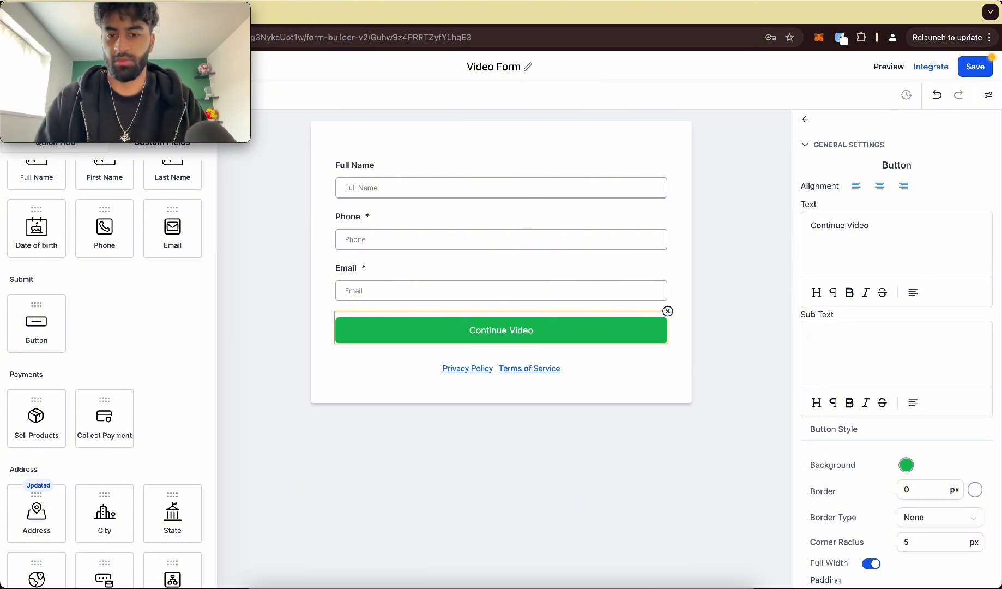
# Step: Change the Continue Video button's background colour to yellow
pyautogui.click(905, 466)
pyautogui.moveTo(865, 408)
pyautogui.mouseDown()
pyautogui.moveTo(847, 409)
pyautogui.moveTo(863, 409)
pyautogui.mouseUp()
pyautogui.moveTo(938, 328)
pyautogui.mouseDown()
pyautogui.moveTo(964, 284)
pyautogui.moveTo(967, 298)
pyautogui.mouseUp()
pyautogui.click(891, 245)
# Step: Set the Continue Video button's text colour to black
pyautogui.scroll(-10, 881, 310)
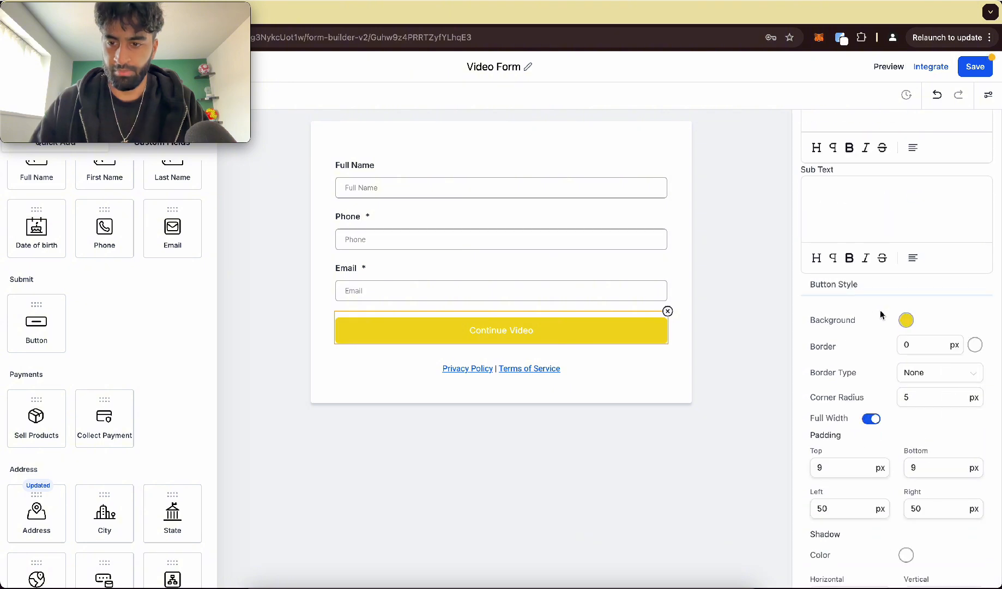
pyautogui.click(906, 403)
pyautogui.moveTo(867, 490); pyautogui.dragTo(843, 524)
pyautogui.click(817, 360)
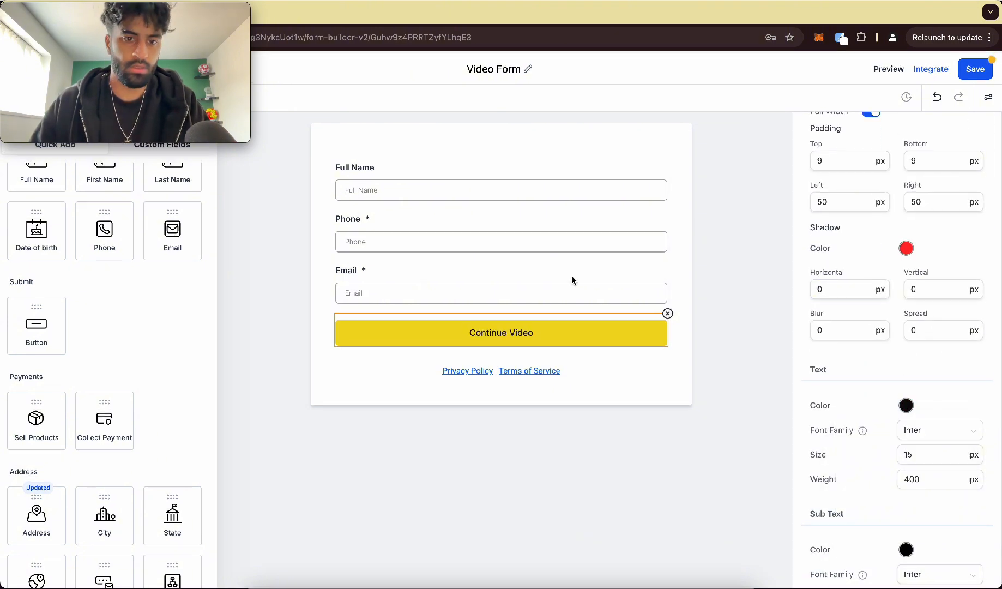
# Step: Add a text element above the Full Name field that reads Fill Out Form To Continue
pyautogui.click(439, 177)
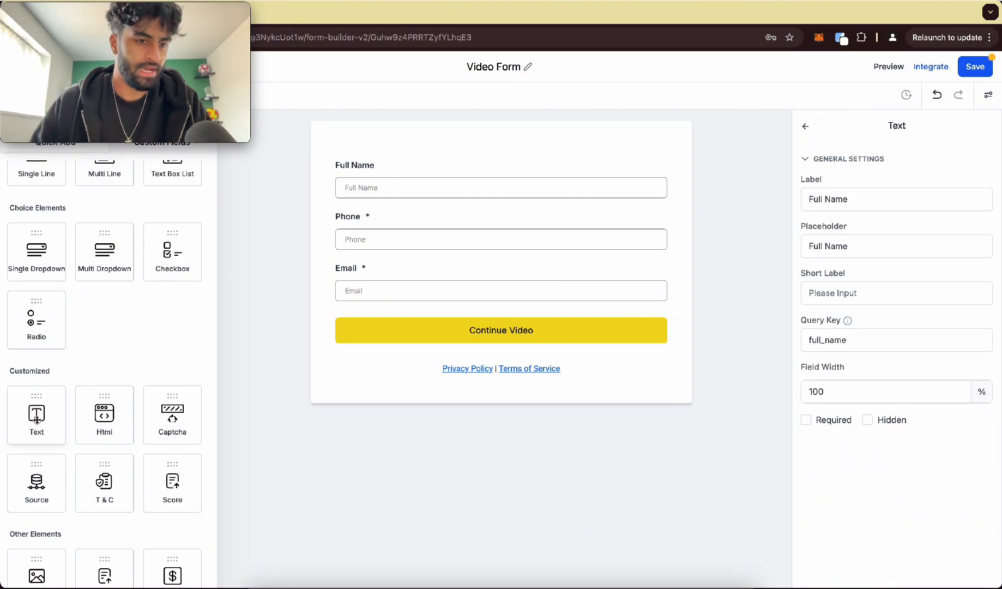
pyautogui.moveTo(37, 420); pyautogui.dragTo(424, 95)
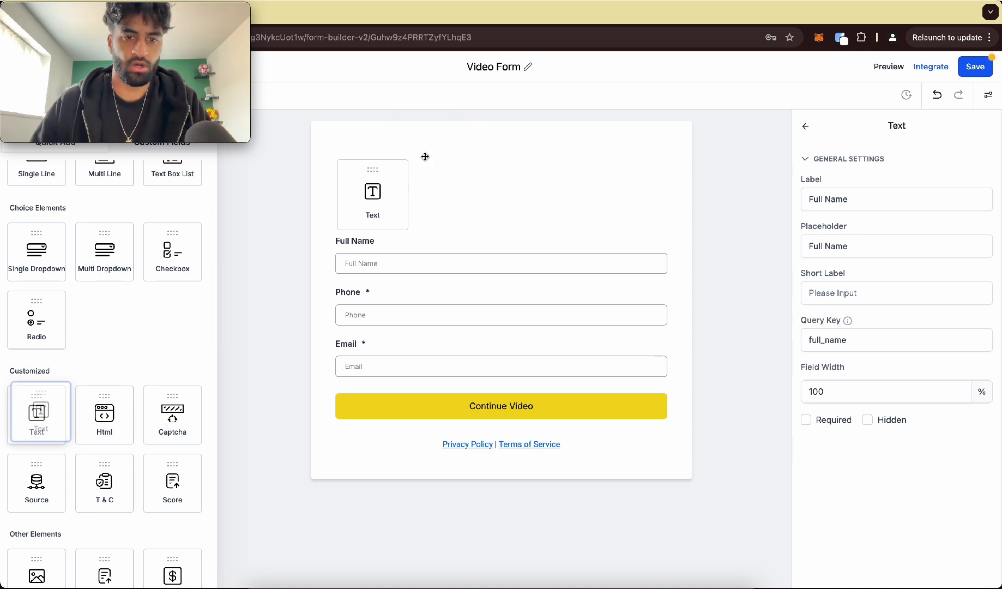
pyautogui.click(367, 170)
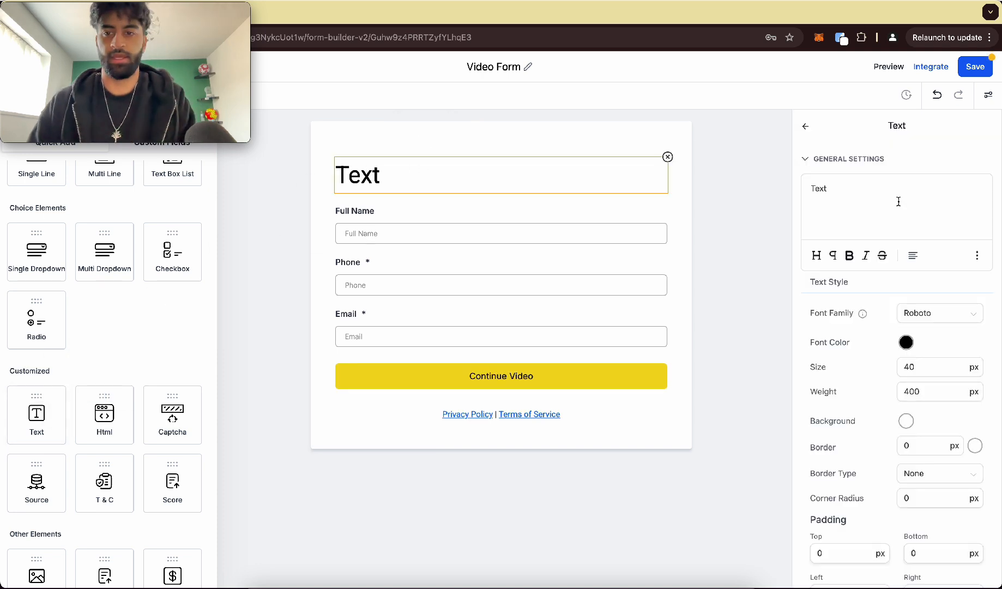
pyautogui.press('BackSpace')
pyautogui.press('BackSpace')
pyautogui.press('BackSpace')
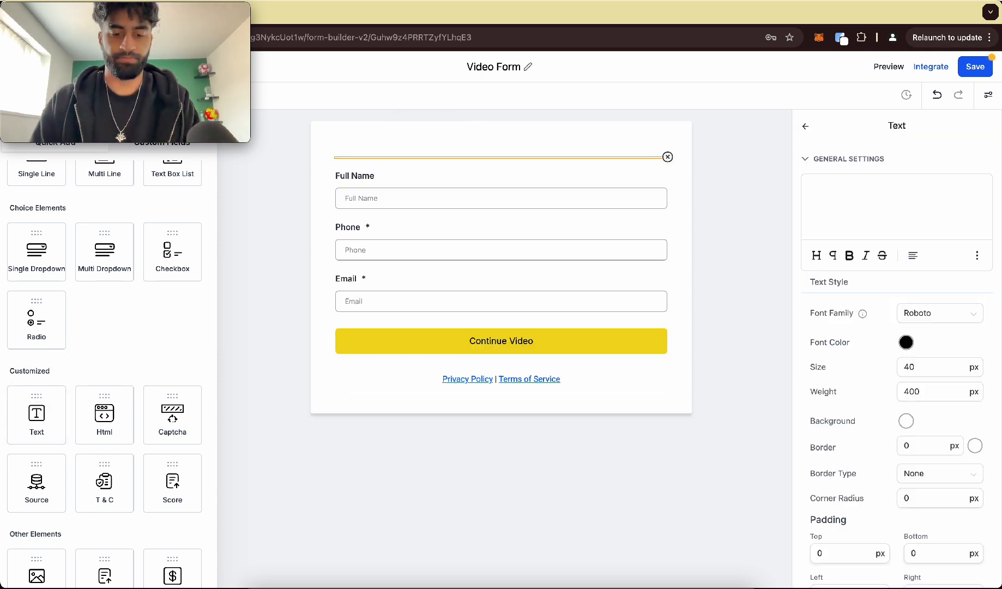
pyautogui.write('Fill Out Form To Continue')
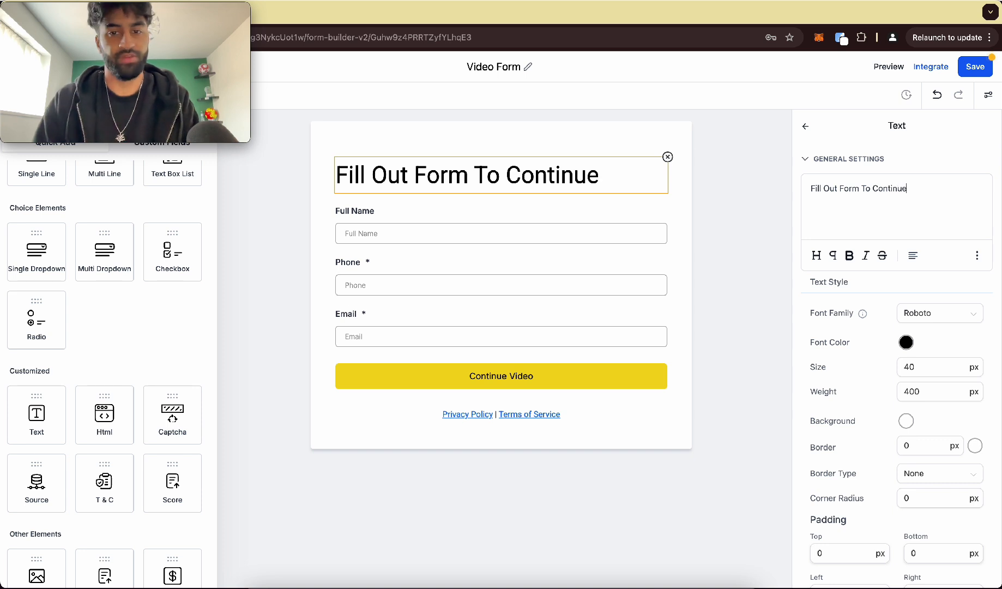
# Step: Set the heading's font family to Noto Sans JP
pyautogui.click(920, 319)
pyautogui.click(927, 381)
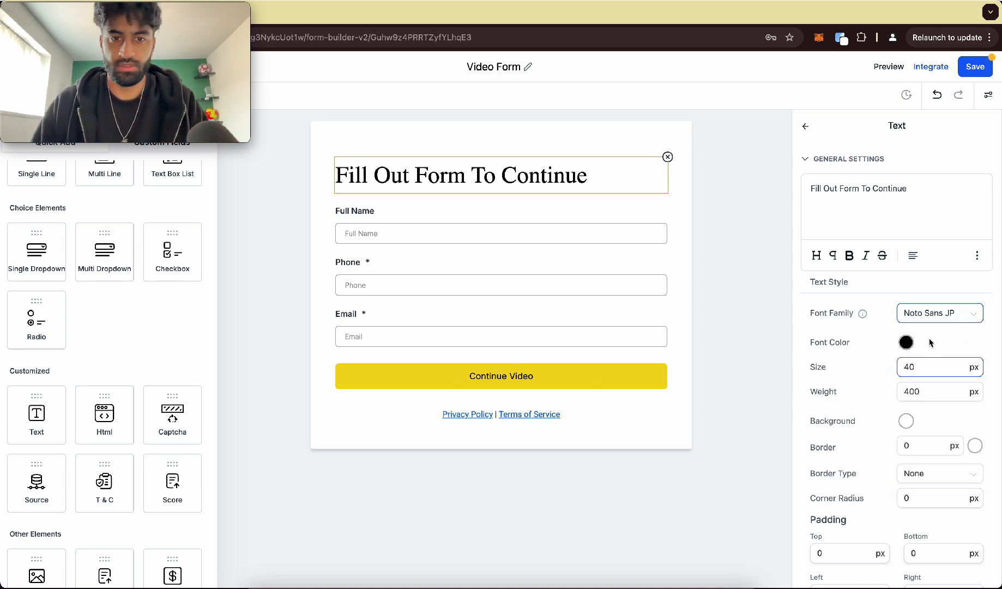
pyautogui.click(924, 366)
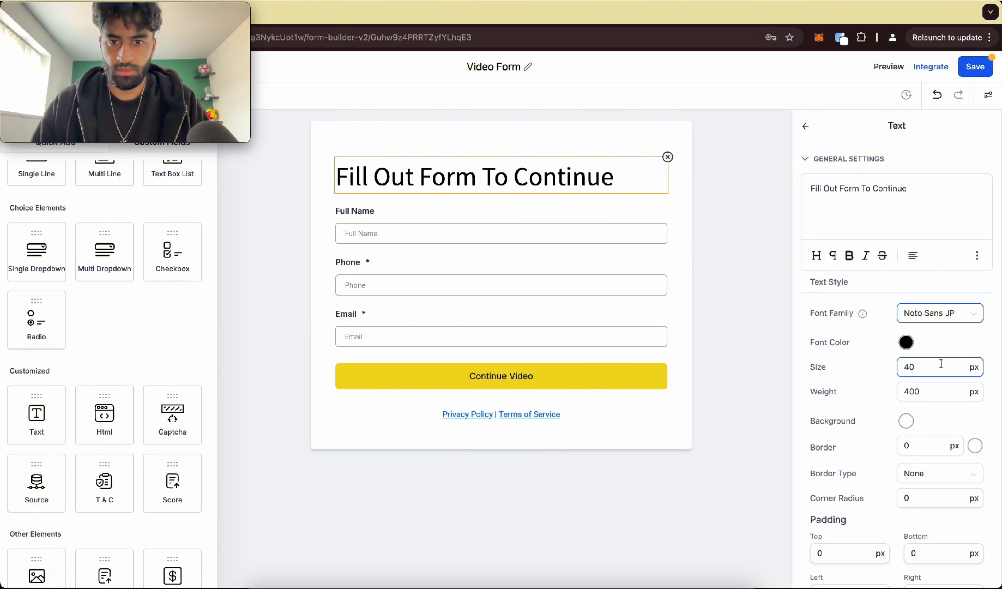
pyautogui.click(932, 390)
# Step: Centre-align the Fill Out Form To Continue heading
pyautogui.scroll(-3, 933, 389)
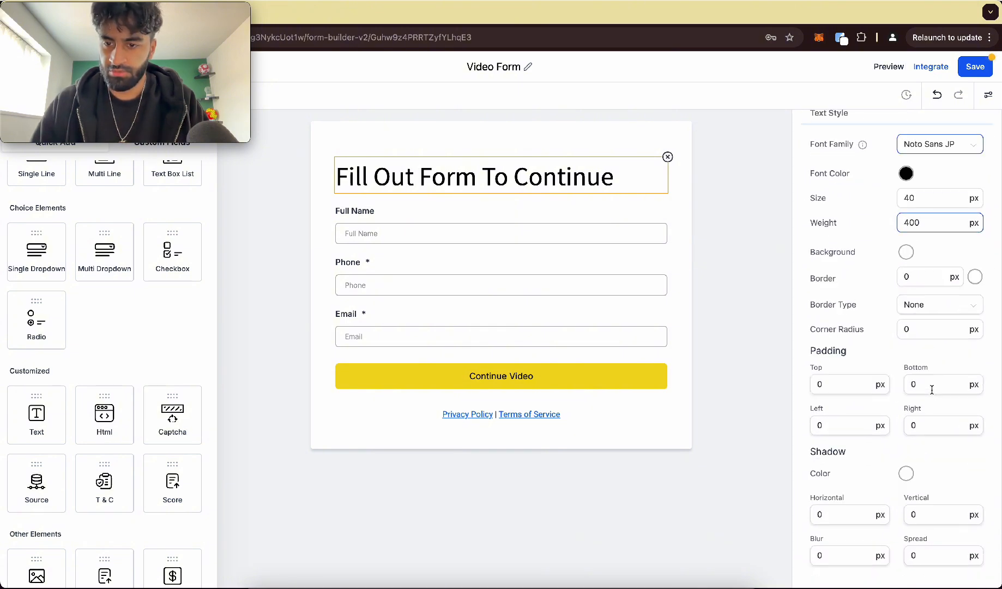
pyautogui.scroll(3, 933, 390)
pyautogui.click(913, 255)
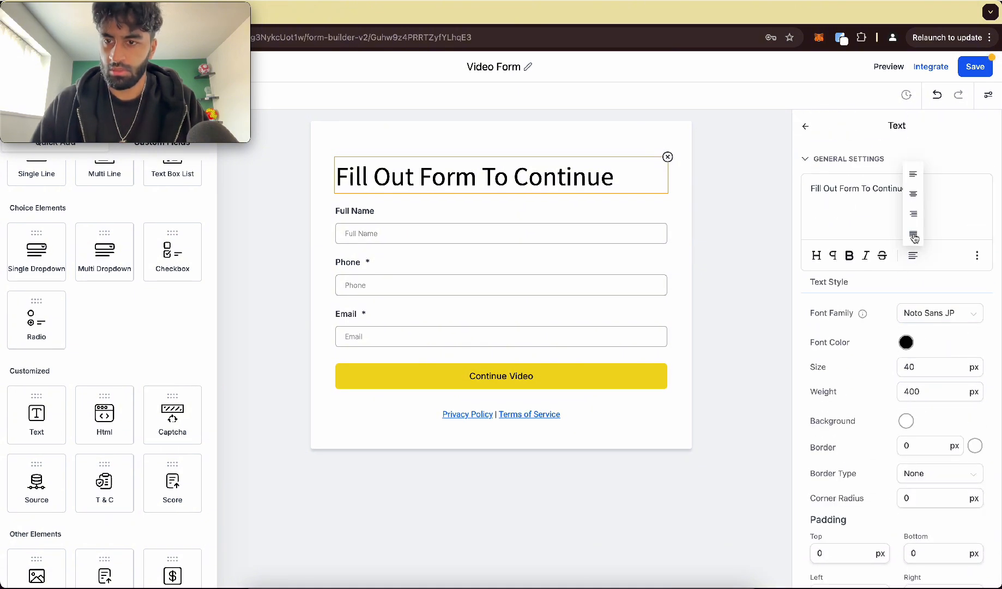
pyautogui.click(914, 195)
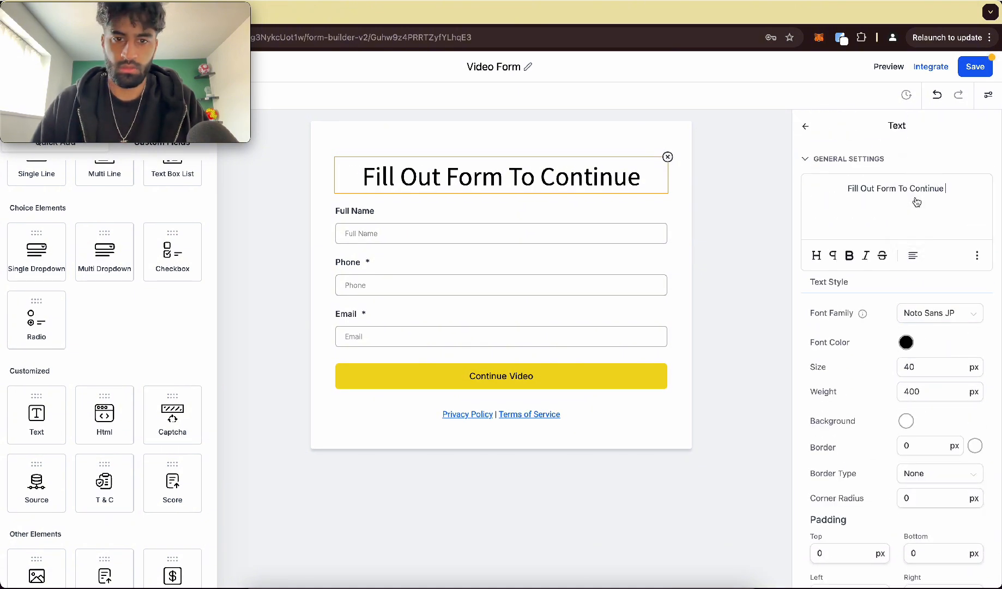
pyautogui.click(663, 213)
pyautogui.click(549, 191)
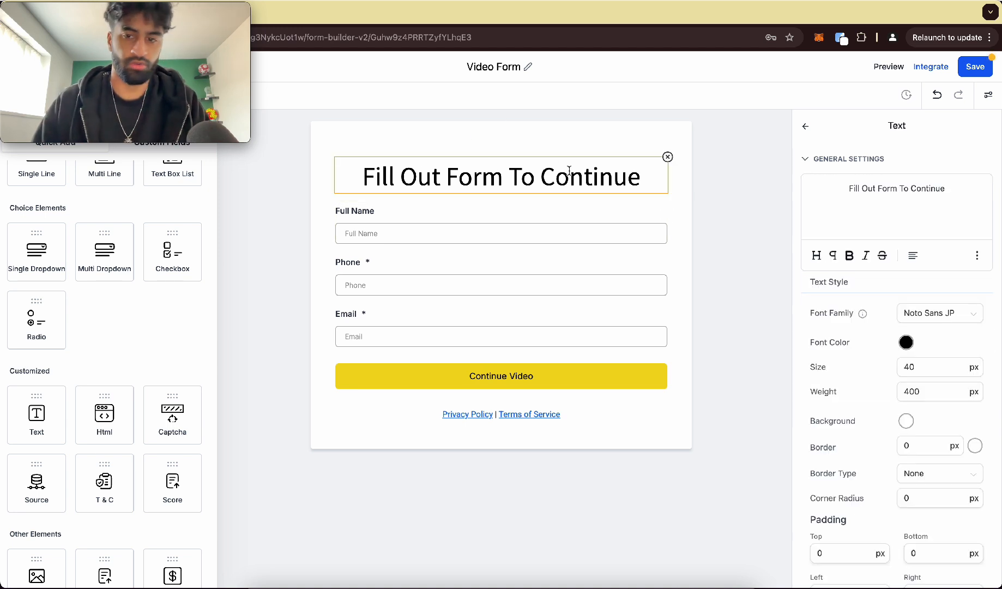
# Step: Set the heading's font size to 35 px
pyautogui.scroll(-1, 923, 383)
pyautogui.doubleClick(927, 358)
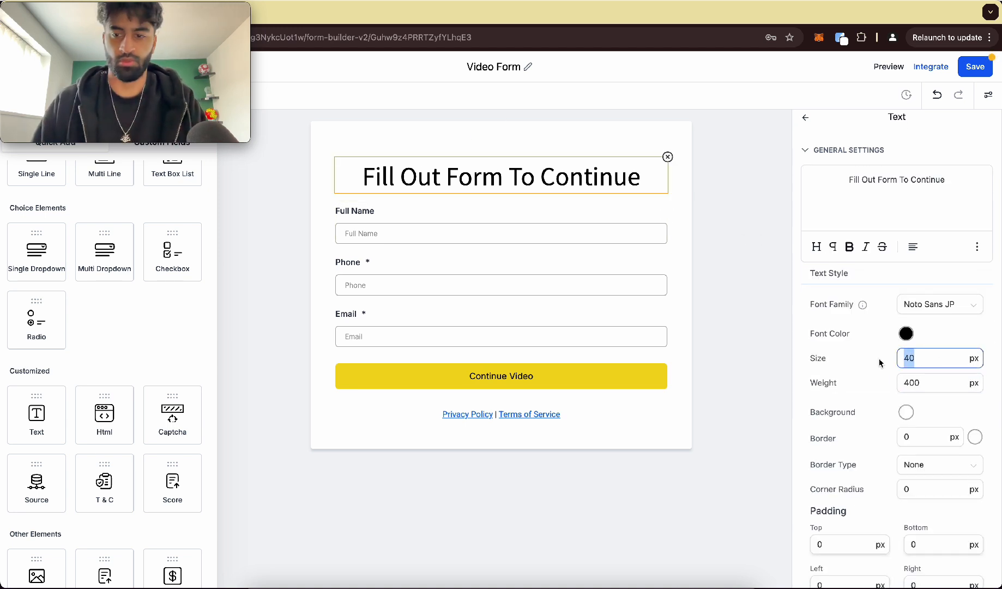
pyautogui.write('35')
pyautogui.click(942, 331)
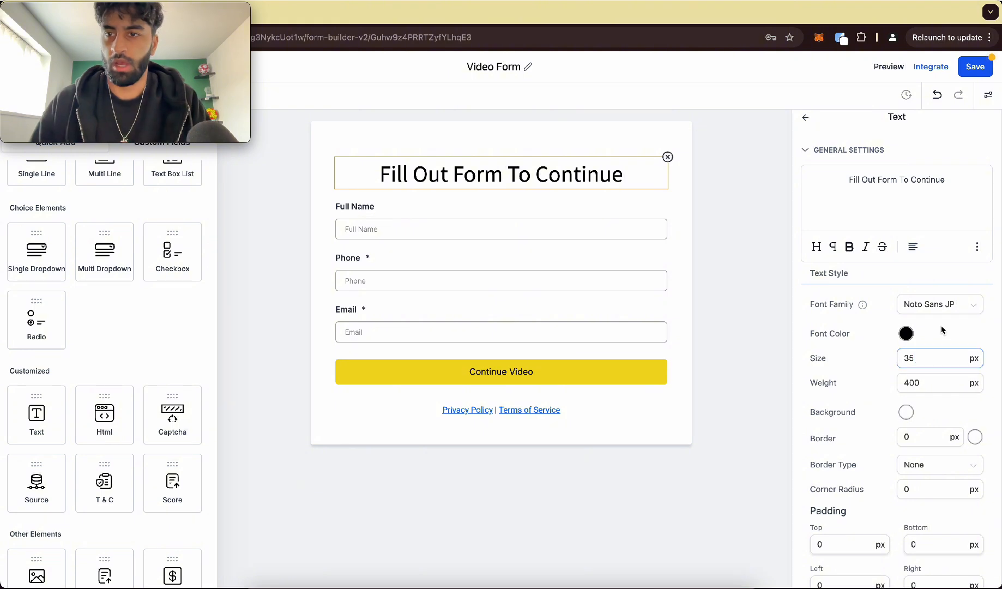
pyautogui.scroll(1, 477, 271)
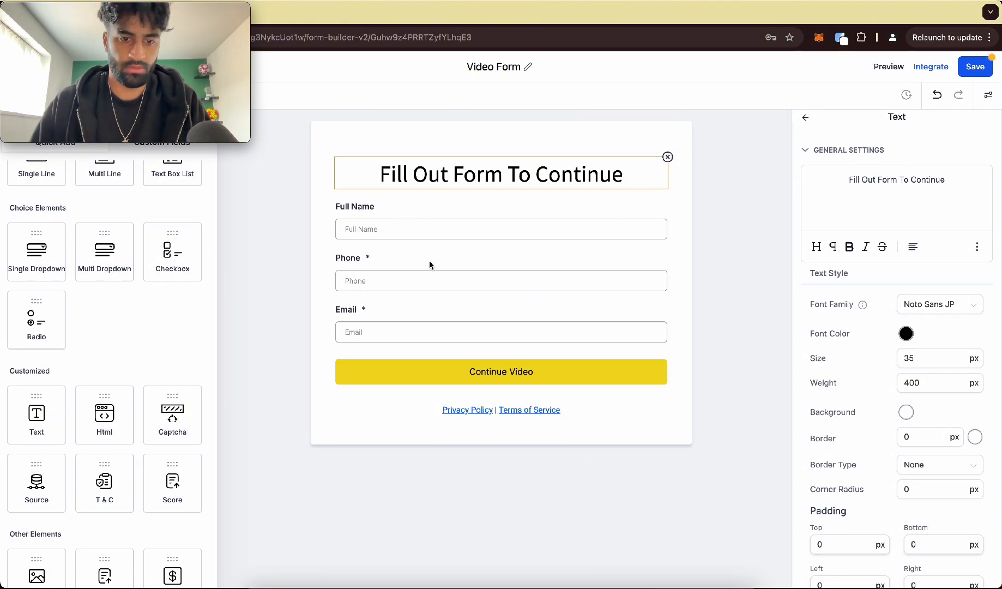
# Step: Make the Full Name field required and save the form
pyautogui.click(438, 230)
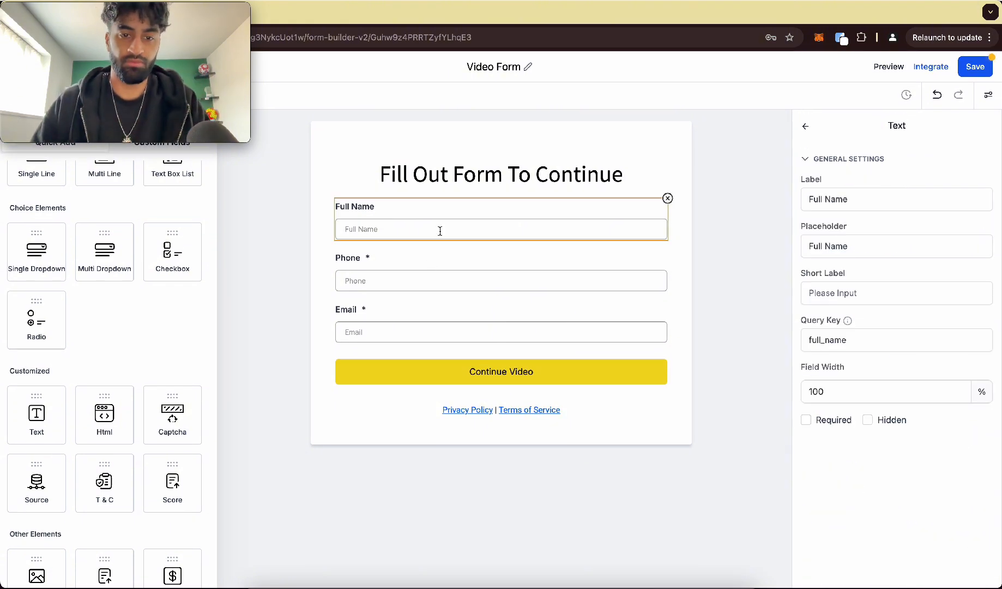
pyautogui.click(816, 426)
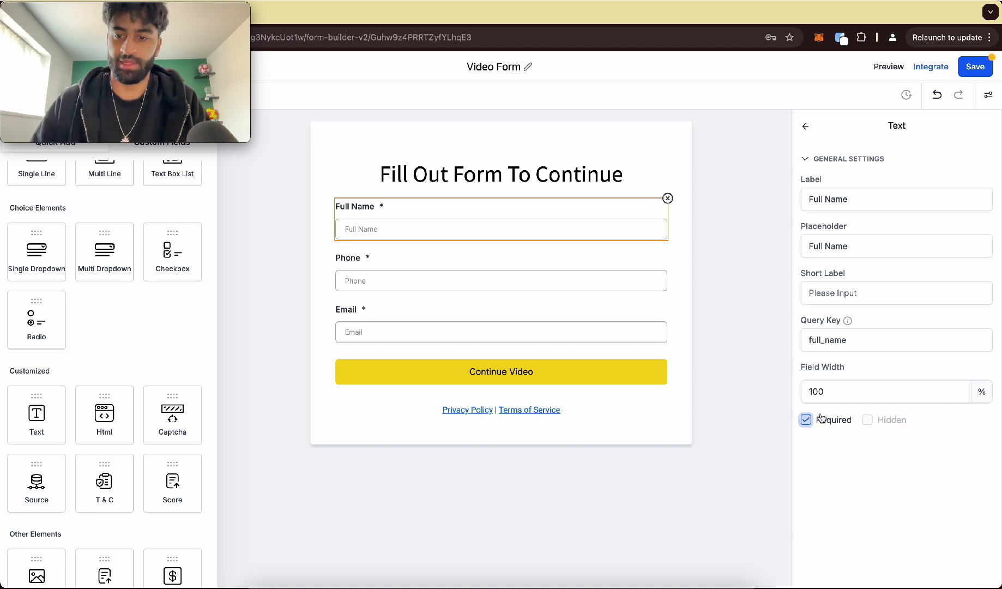
pyautogui.click(555, 322)
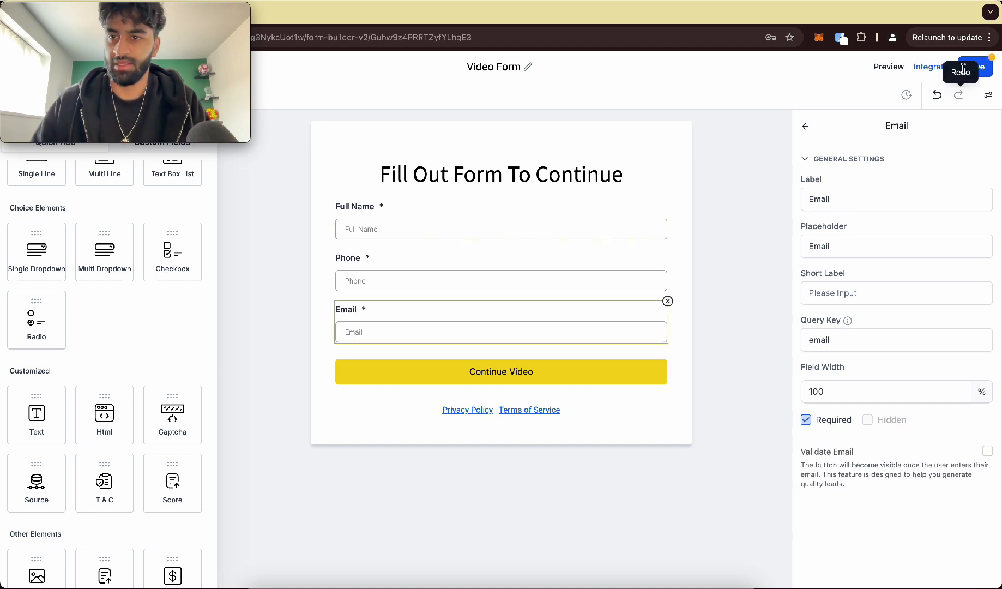
pyautogui.click(987, 67)
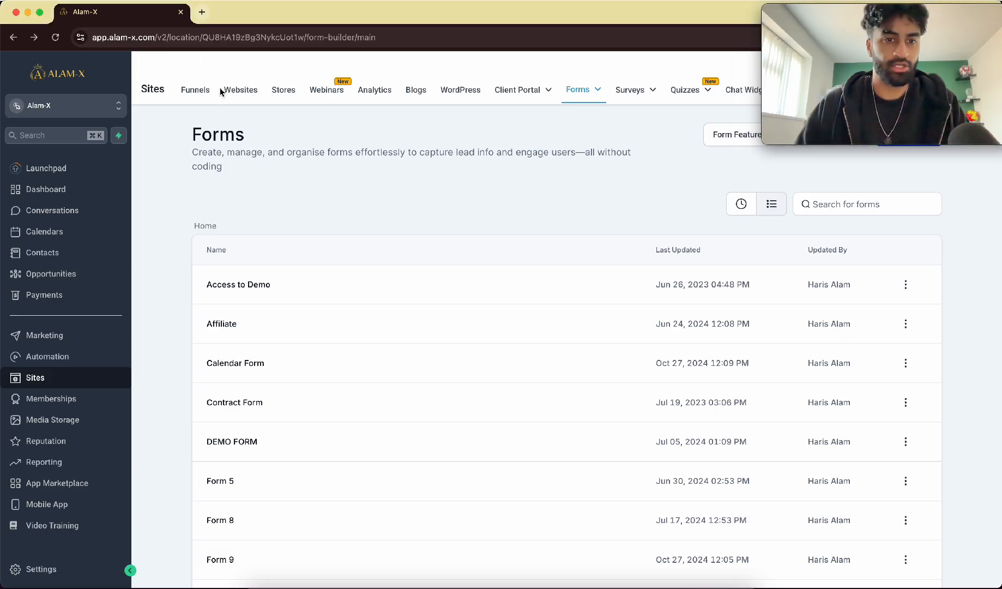
# Step: Open the Alam-X website's pages and preview its Home Page, looking through the product sections
pyautogui.click(240, 90)
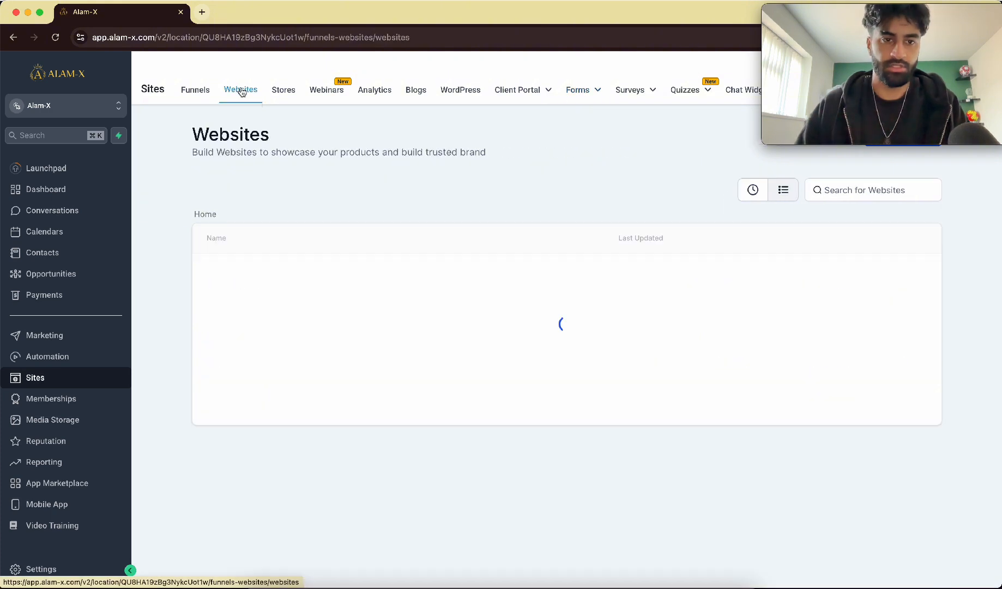
pyautogui.click(229, 273)
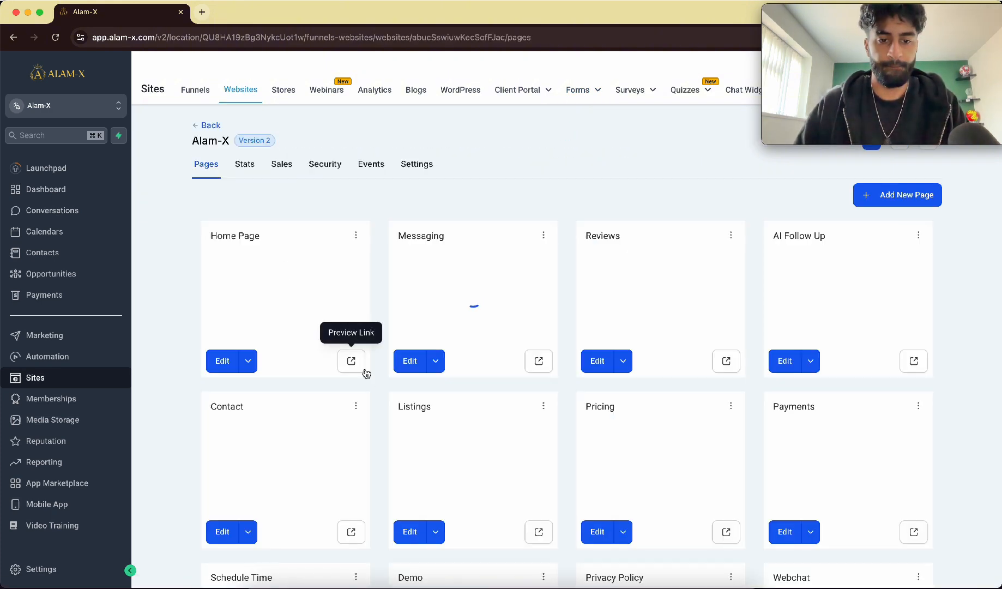
pyautogui.click(352, 361)
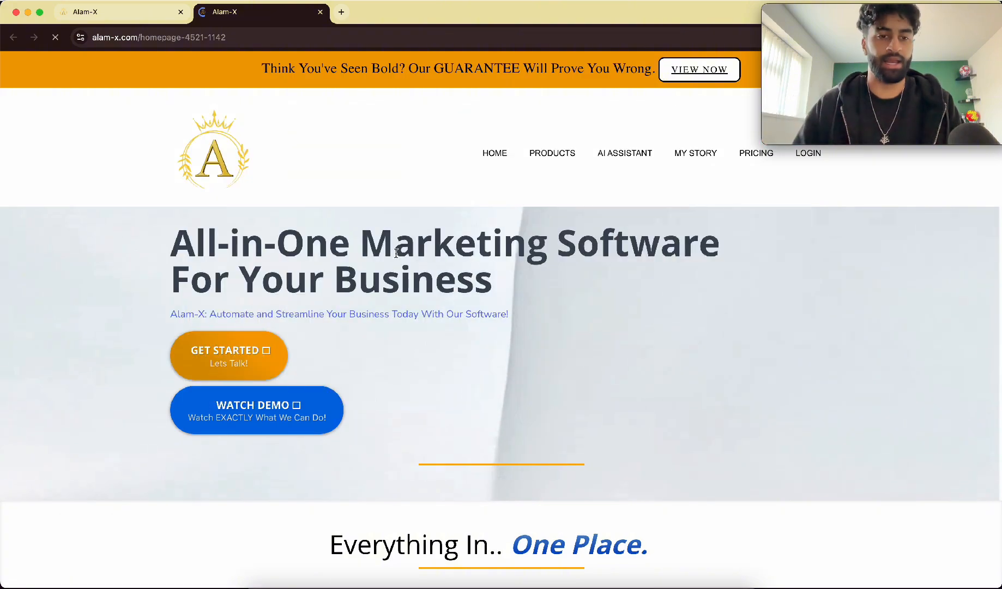
pyautogui.scroll(-15, 481, 362)
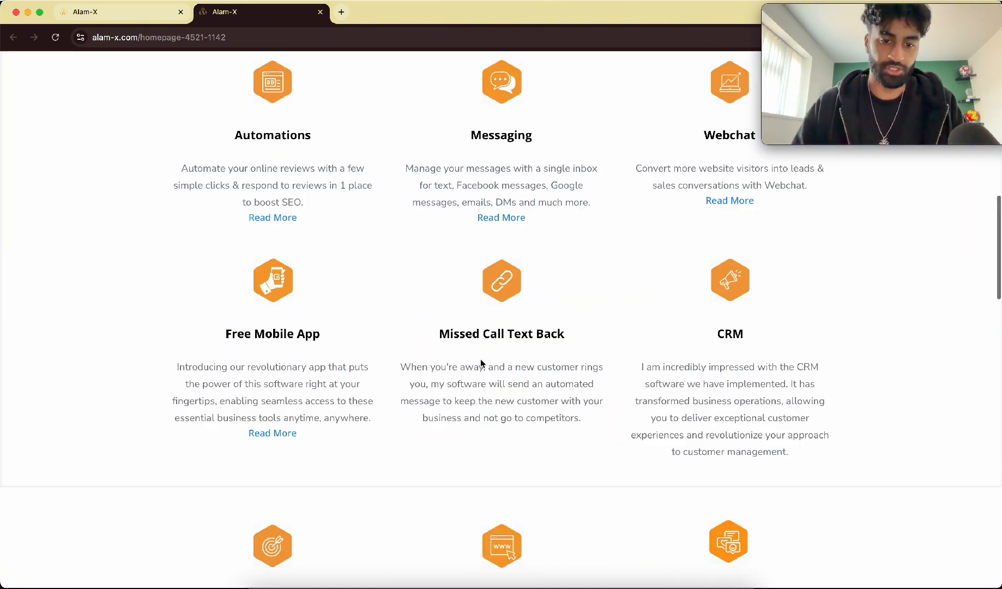
# Step: Look through the live home page, from the hero area down to the product feature sections
pyautogui.scroll(10, 481, 362)
pyautogui.scroll(-5, 483, 476)
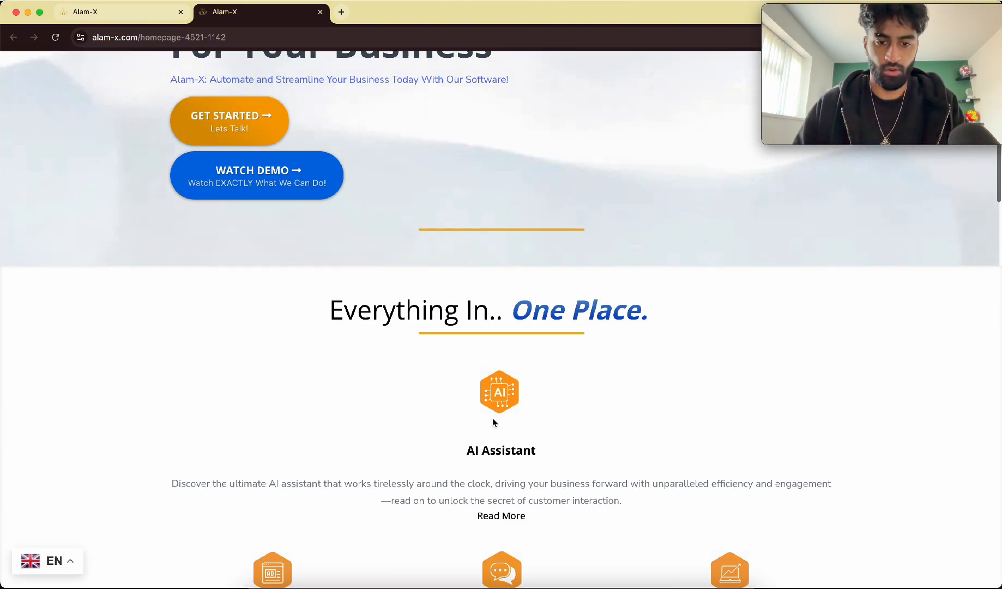
pyautogui.scroll(-4, 500, 398)
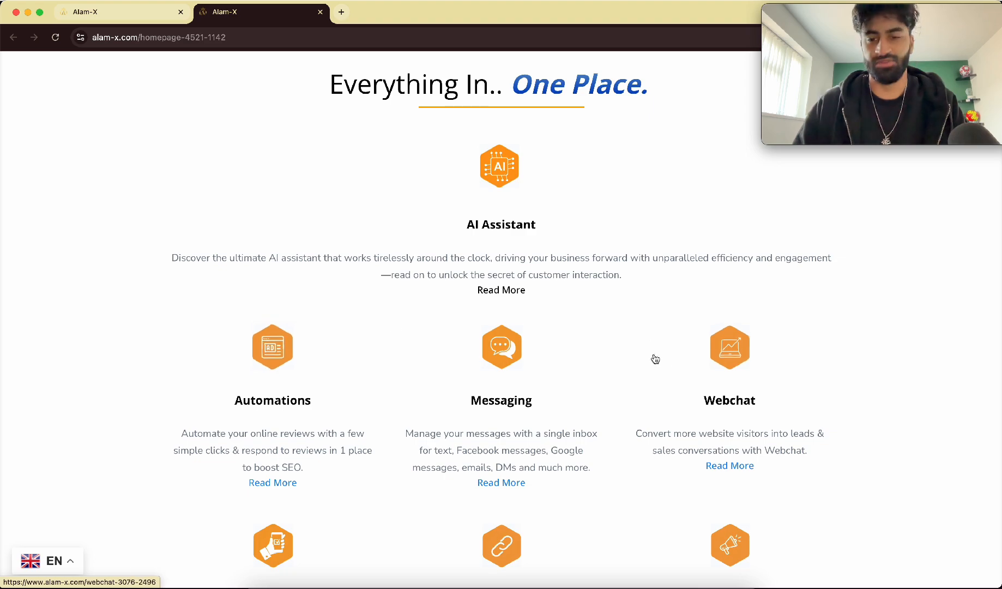
pyautogui.scroll(-1, 682, 363)
pyautogui.scroll(-3, 708, 366)
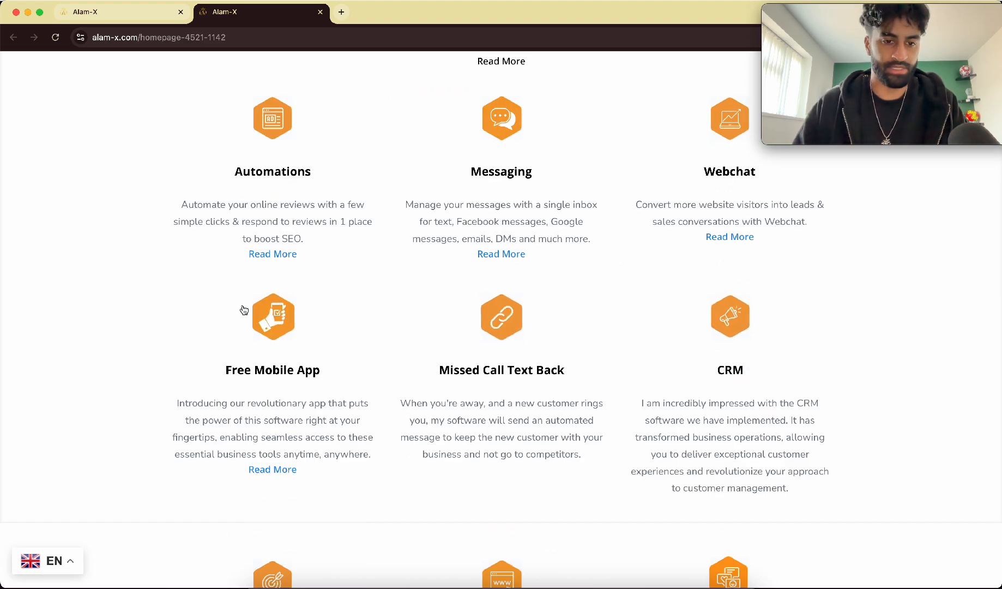
pyautogui.scroll(-1, 262, 314)
pyautogui.scroll(-20, 272, 313)
pyautogui.scroll(20, 365, 311)
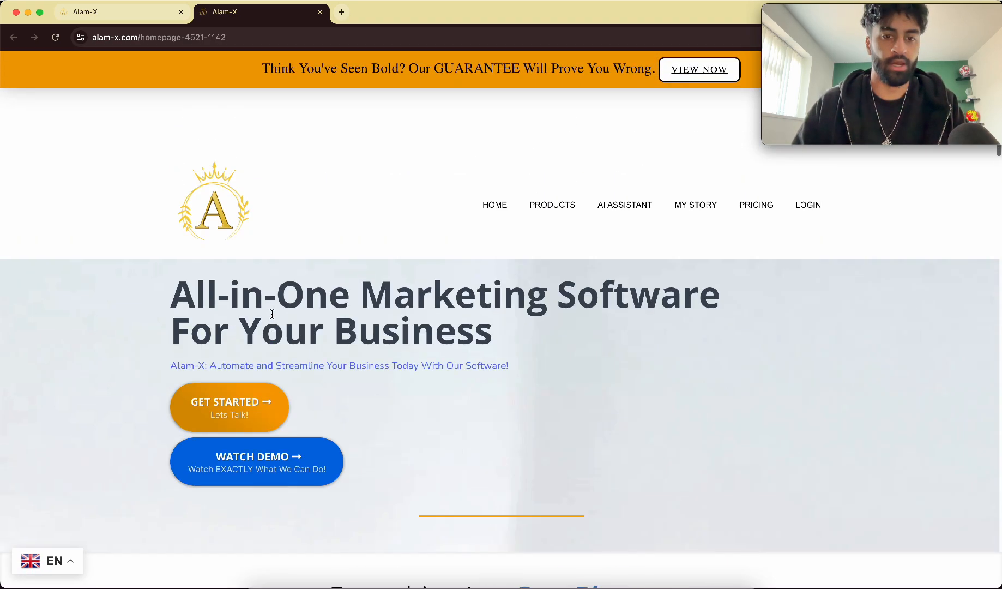
pyautogui.scroll(-4, 343, 410)
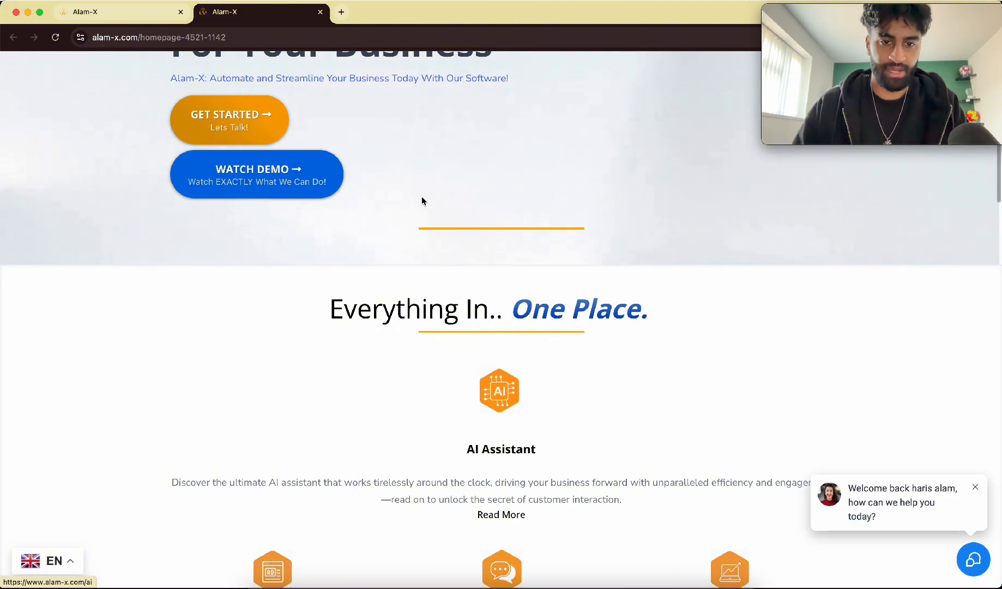
pyautogui.scroll(3, 422, 199)
pyautogui.scroll(-7, 431, 207)
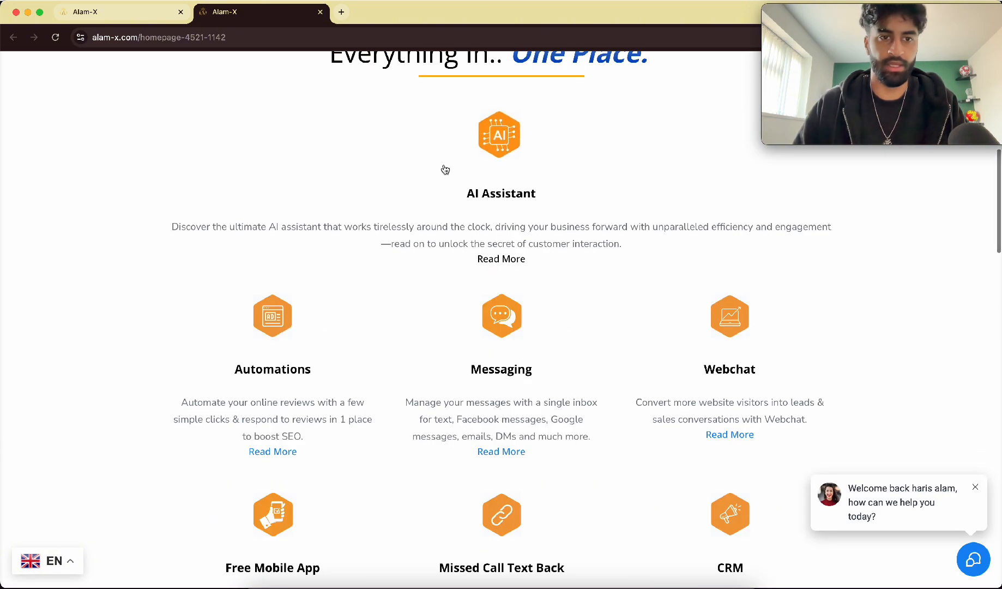
# Step: Open the Home Page for editing and add a Video element below the Watch Demo button
pyautogui.click(114, 20)
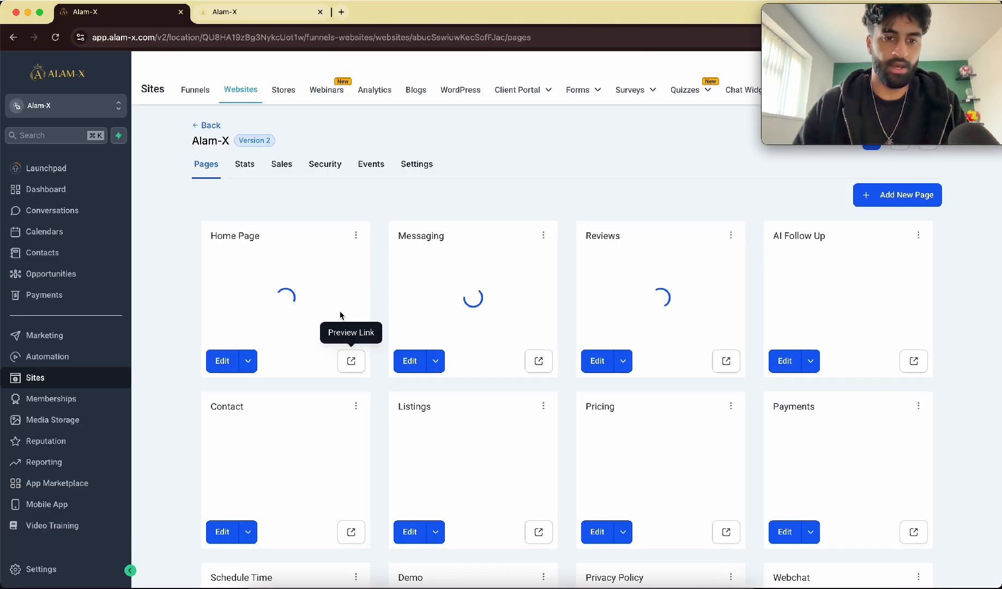
pyautogui.click(227, 359)
pyautogui.click(15, 96)
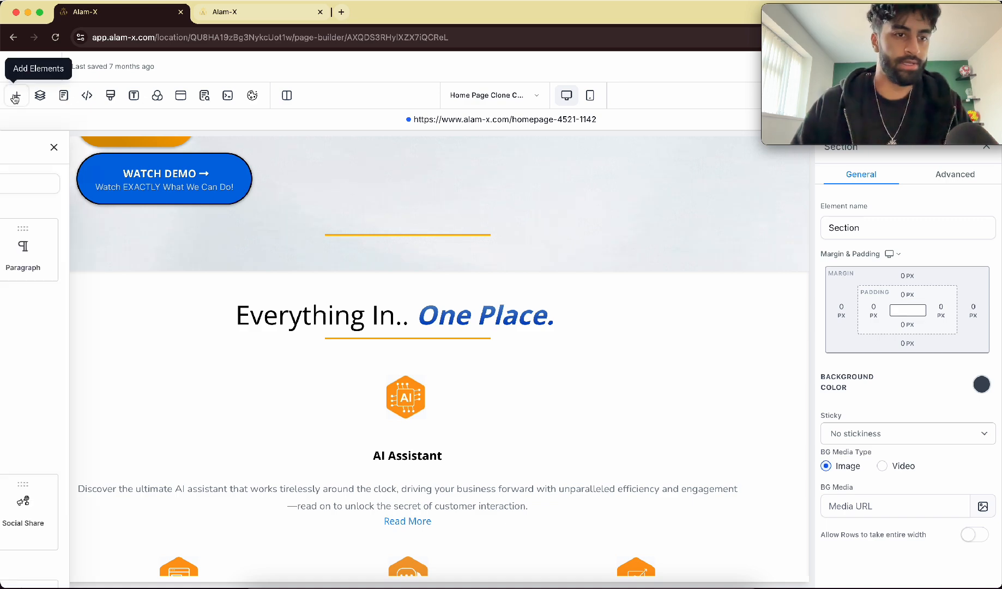
pyautogui.scroll(-3, 124, 344)
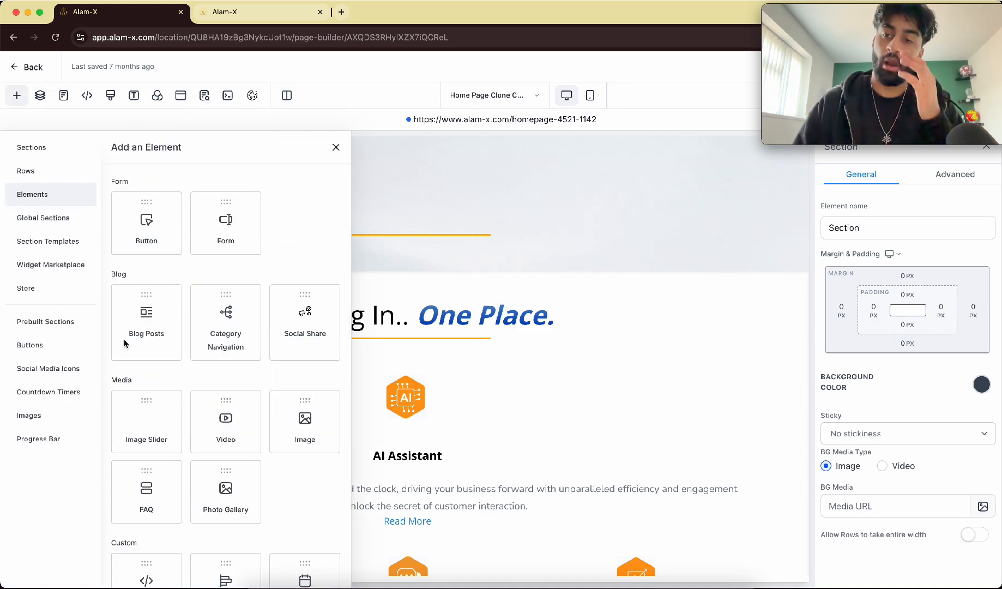
pyautogui.scroll(-2, 124, 343)
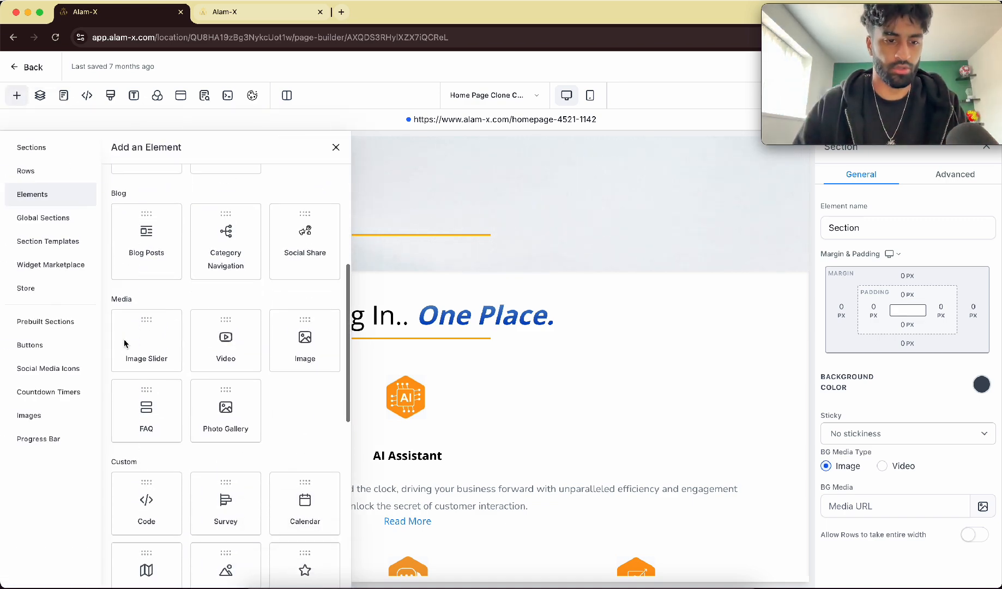
pyautogui.moveTo(245, 355); pyautogui.dragTo(450, 291)
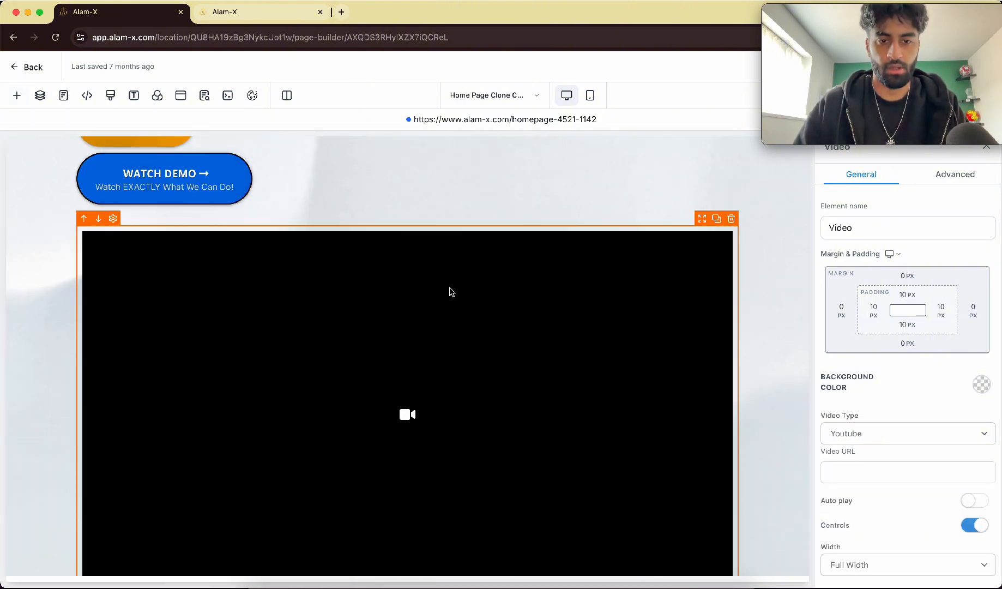
# Step: Give the video an outer box shadow of 2px 2px 2px 0px and a full border
pyautogui.scroll(-2, 455, 310)
pyautogui.scroll(3, 467, 357)
pyautogui.scroll(-3, 466, 359)
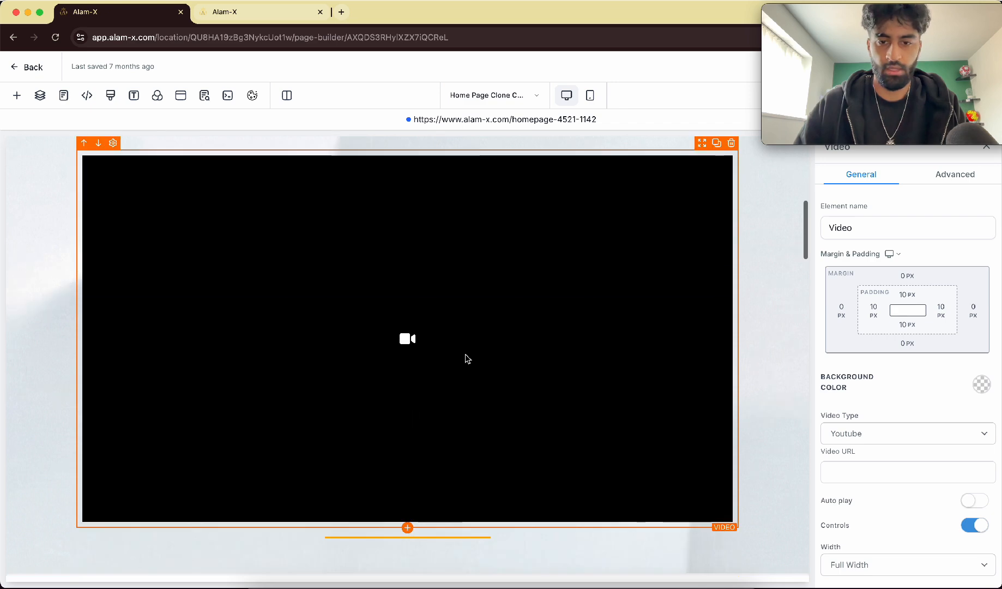
pyautogui.click(957, 175)
pyautogui.click(982, 243)
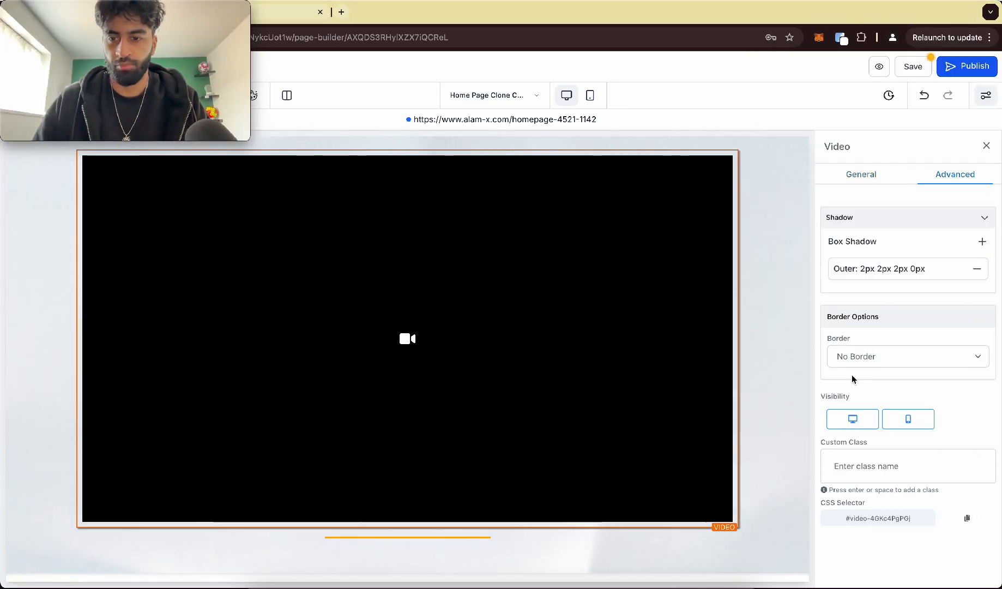
pyautogui.click(880, 360)
pyautogui.click(857, 372)
pyautogui.scroll(-1, 895, 421)
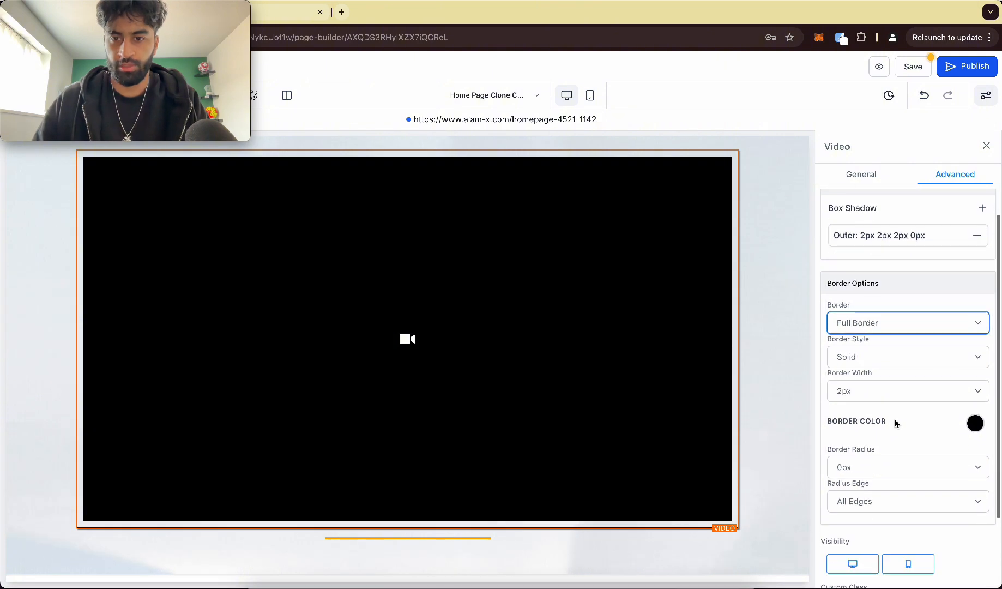
# Step: Try green, red and blue for the video's border colour, and settle on orange
pyautogui.click(975, 424)
pyautogui.click(835, 452)
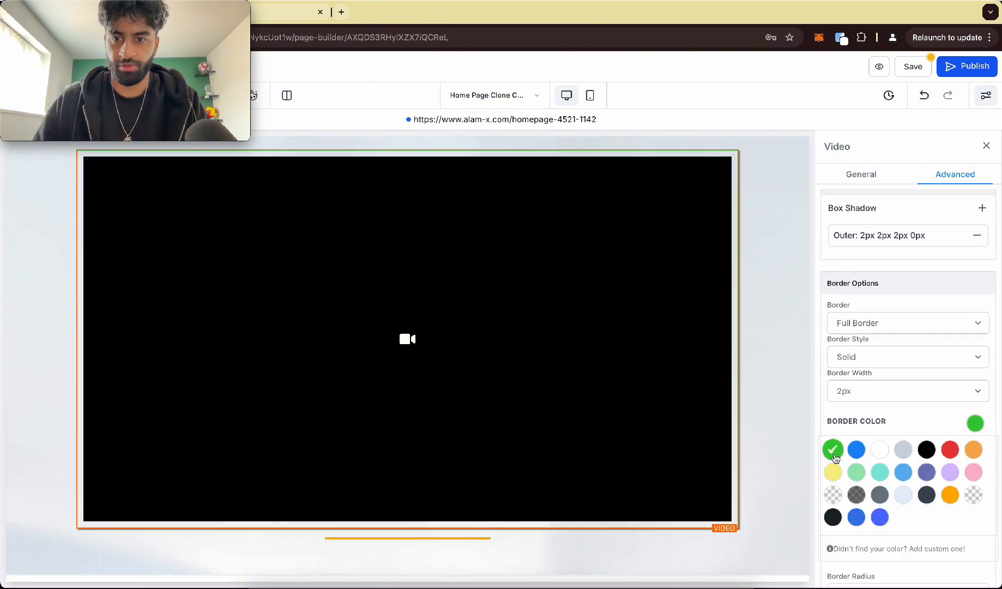
pyautogui.click(950, 450)
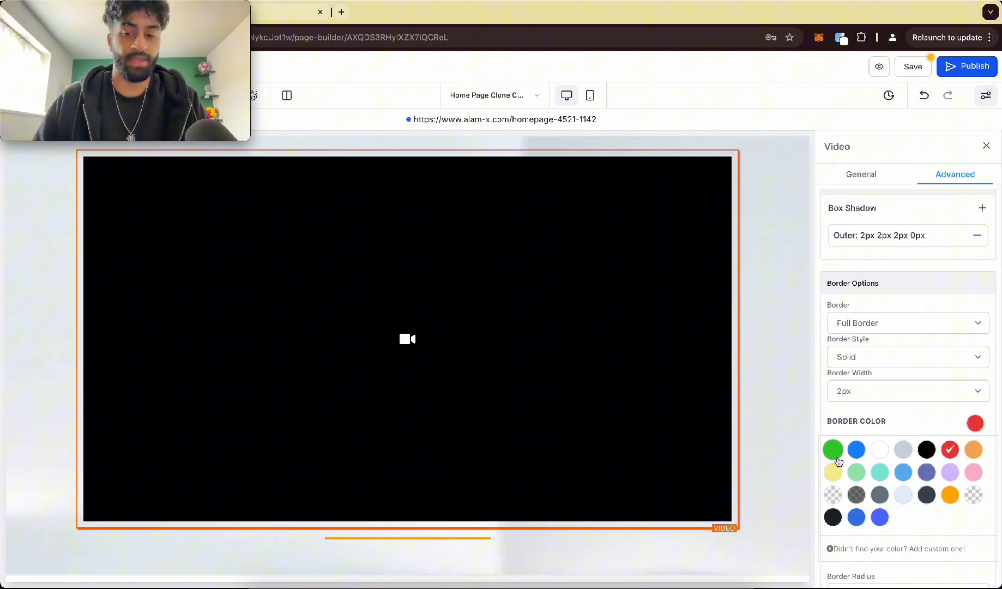
pyautogui.click(857, 517)
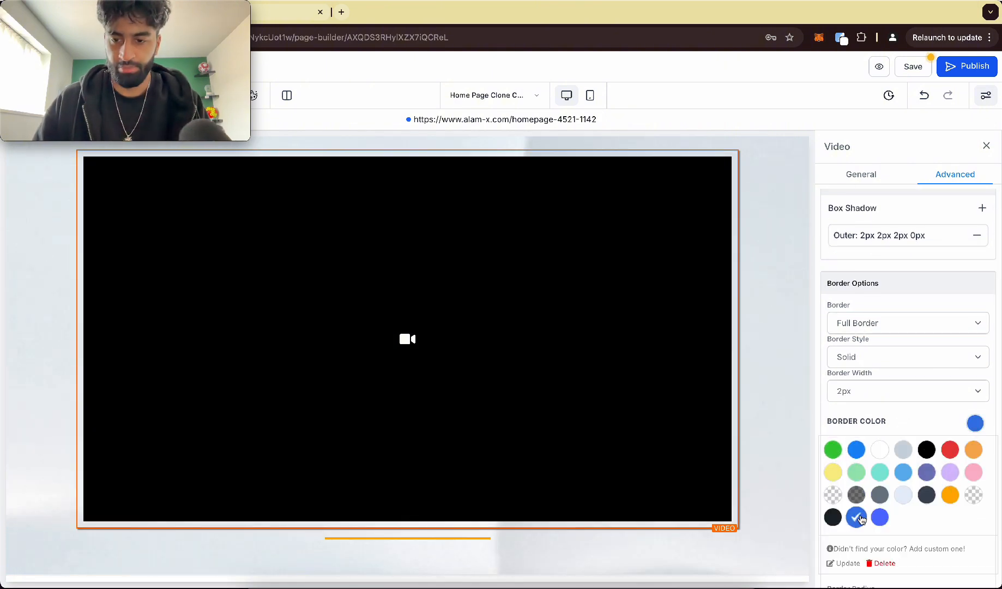
pyautogui.click(950, 496)
pyautogui.scroll(1, 869, 313)
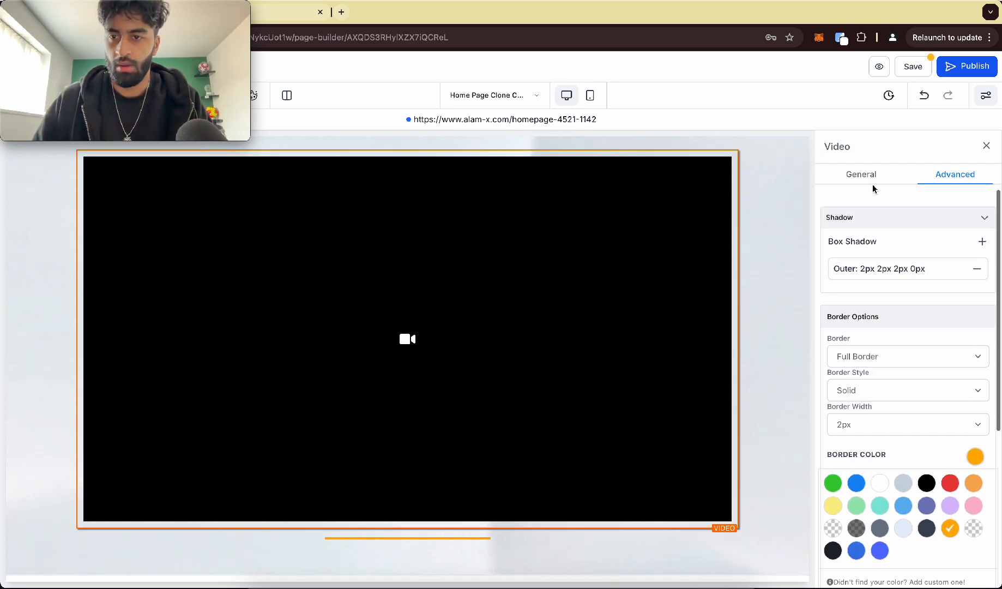
# Step: Set the video's type to Hosted Video
pyautogui.click(862, 175)
pyautogui.scroll(5, 885, 392)
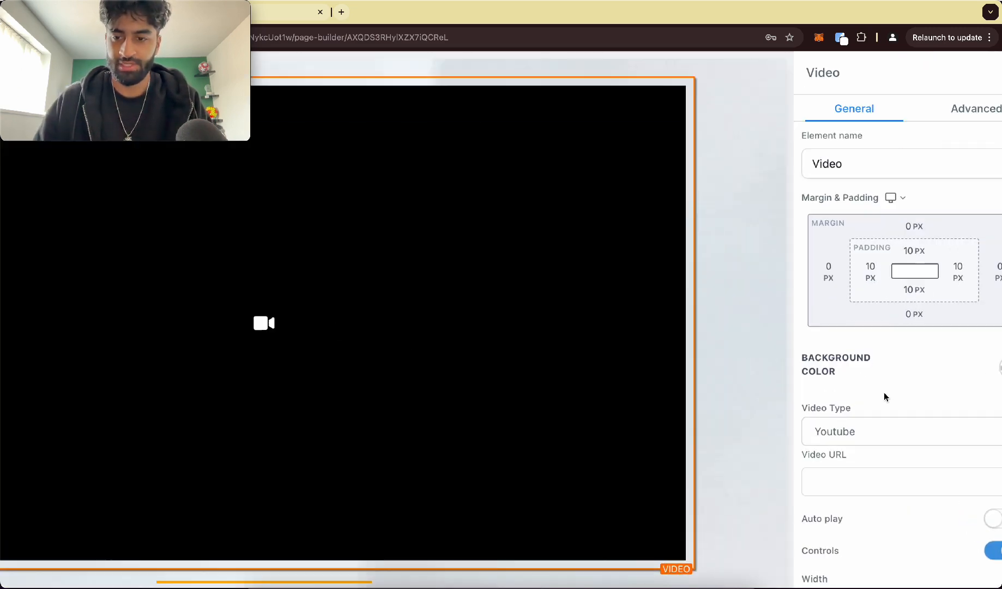
pyautogui.hscroll(4, 884, 392)
pyautogui.scroll(-2, 884, 392)
pyautogui.click(884, 393)
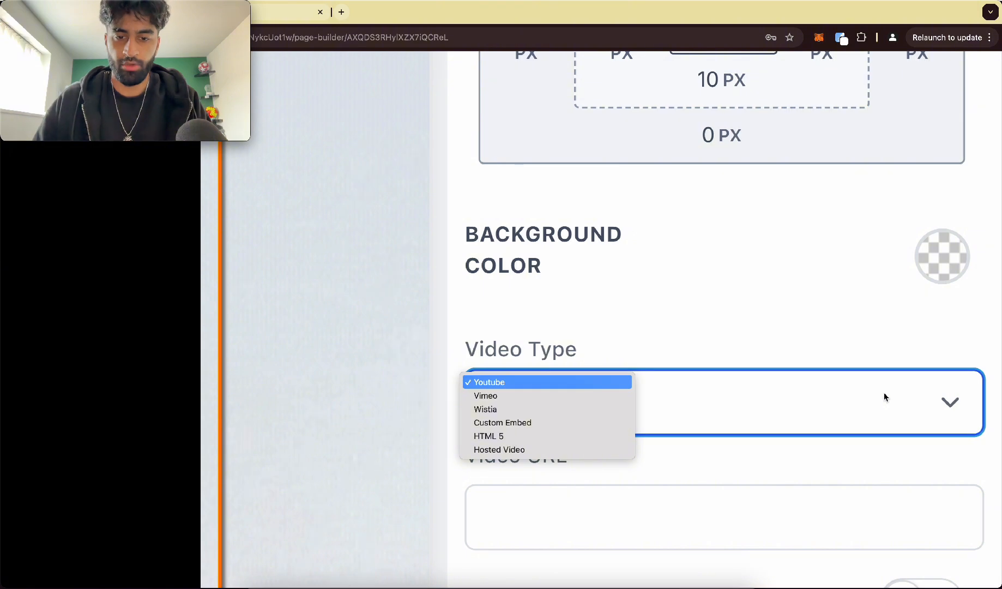
pyautogui.click(552, 448)
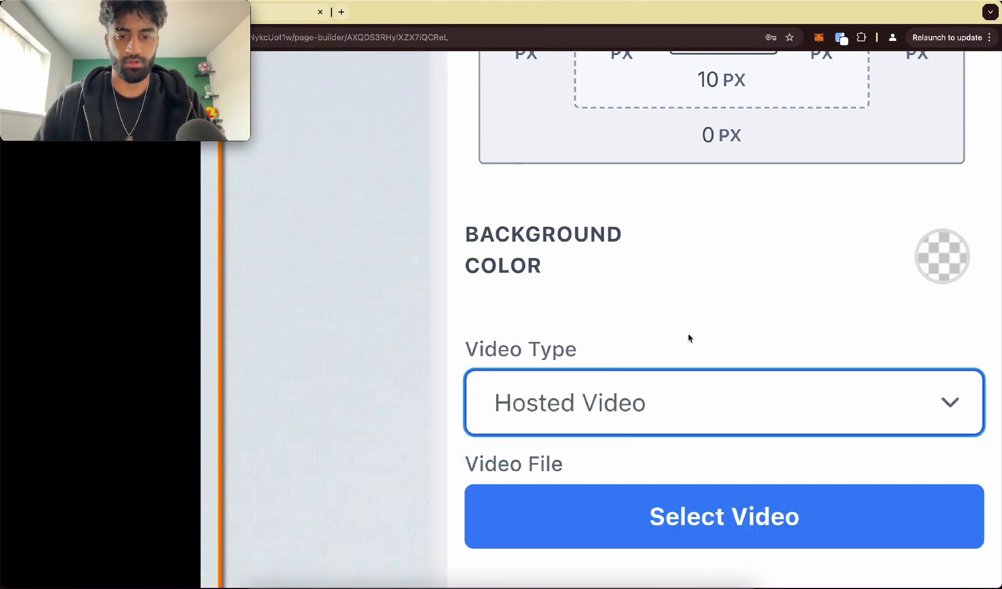
pyautogui.scroll(-5, 688, 339)
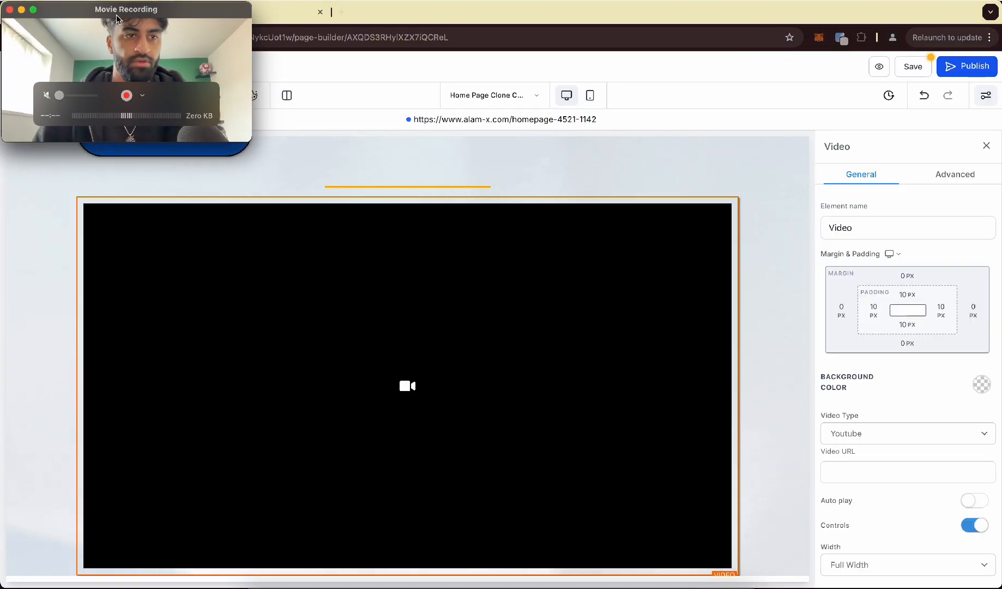
pyautogui.scroll(-1, 913, 377)
pyautogui.click(885, 424)
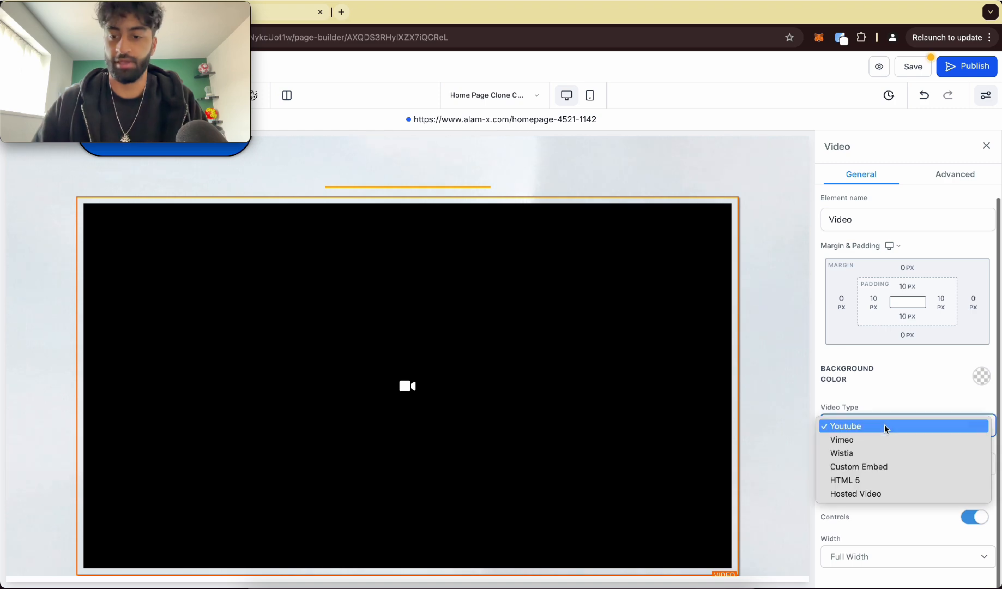
pyautogui.click(880, 494)
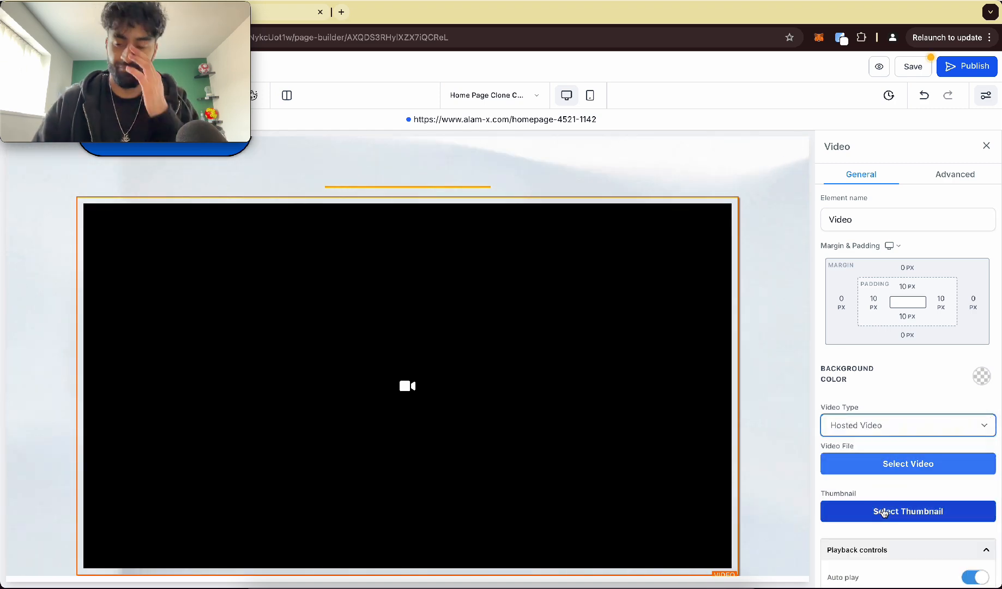
# Step: Review the hosted video's playback controls and the Generate leads from video option
pyautogui.scroll(-10, 886, 508)
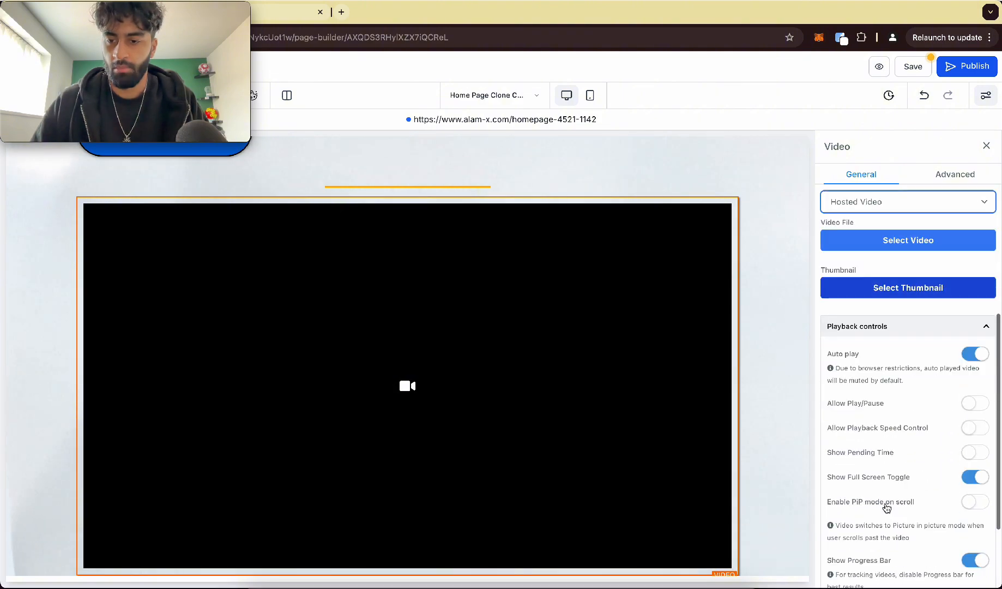
pyautogui.scroll(3, 906, 332)
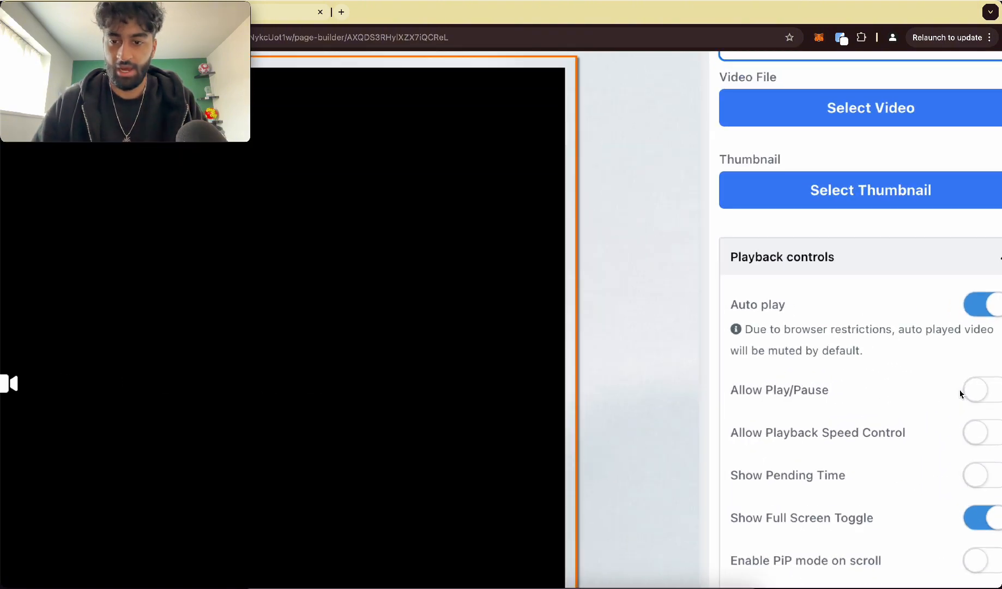
pyautogui.hscroll(2, 793, 385)
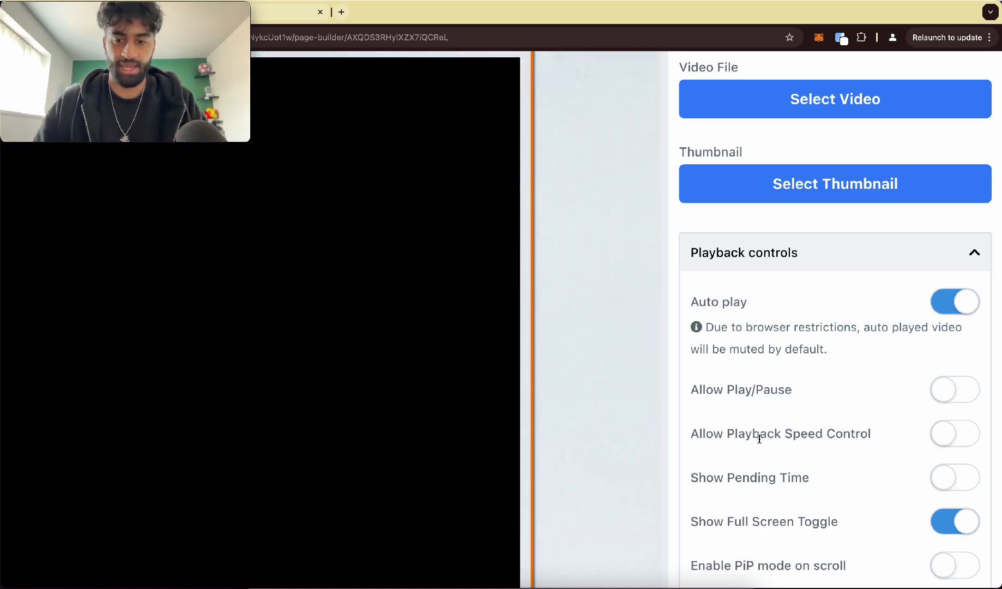
pyautogui.scroll(-2, 760, 433)
pyautogui.scroll(-2, 820, 438)
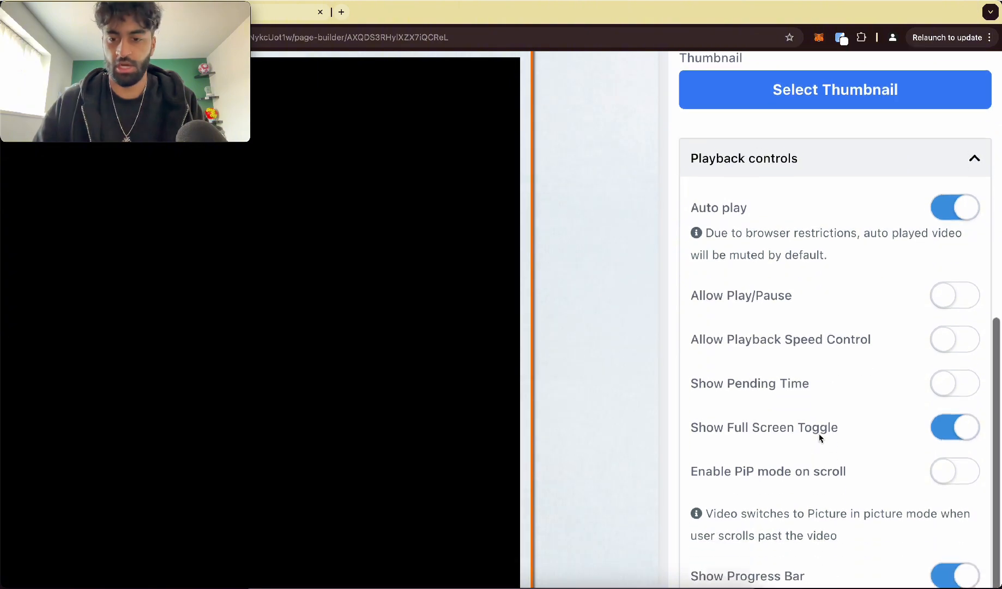
pyautogui.scroll(-3, 835, 413)
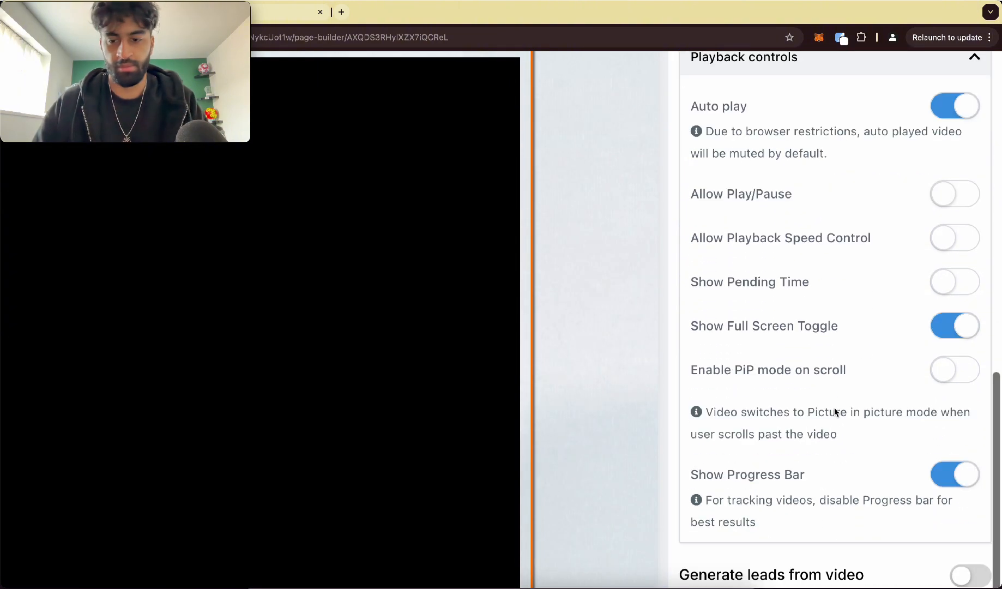
pyautogui.scroll(-5, 835, 413)
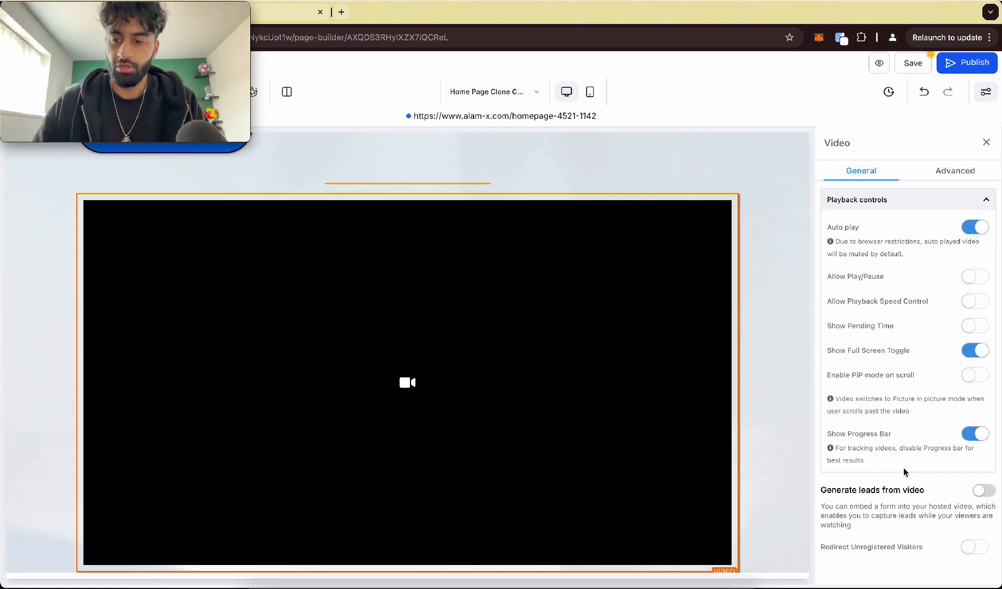
pyautogui.scroll(5, 971, 494)
pyautogui.scroll(-5, 971, 496)
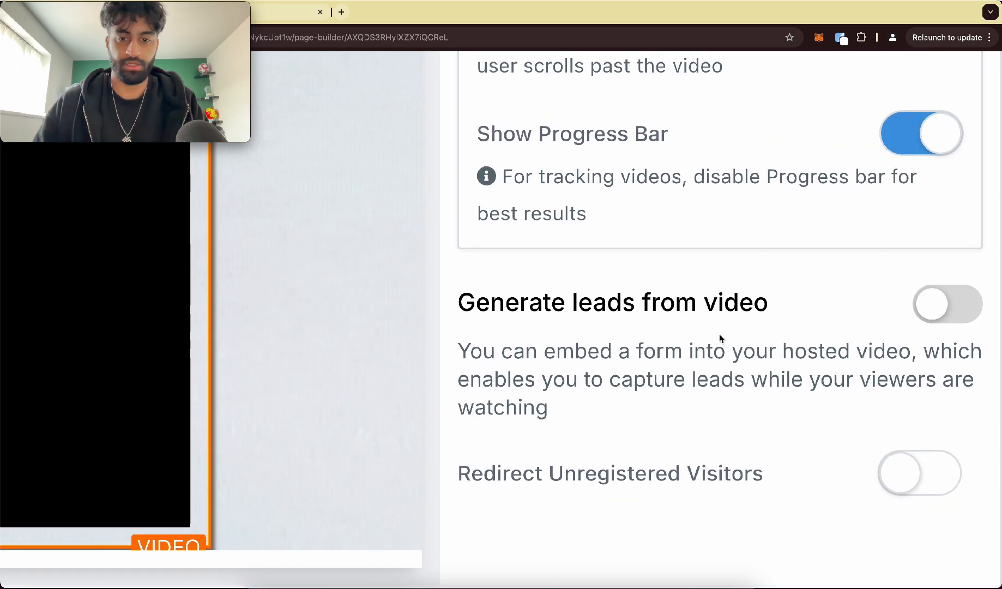
# Step: Turn on Generate leads from video, select Video Form as its form, and try the option allowing users to close it and continue
pyautogui.click(919, 313)
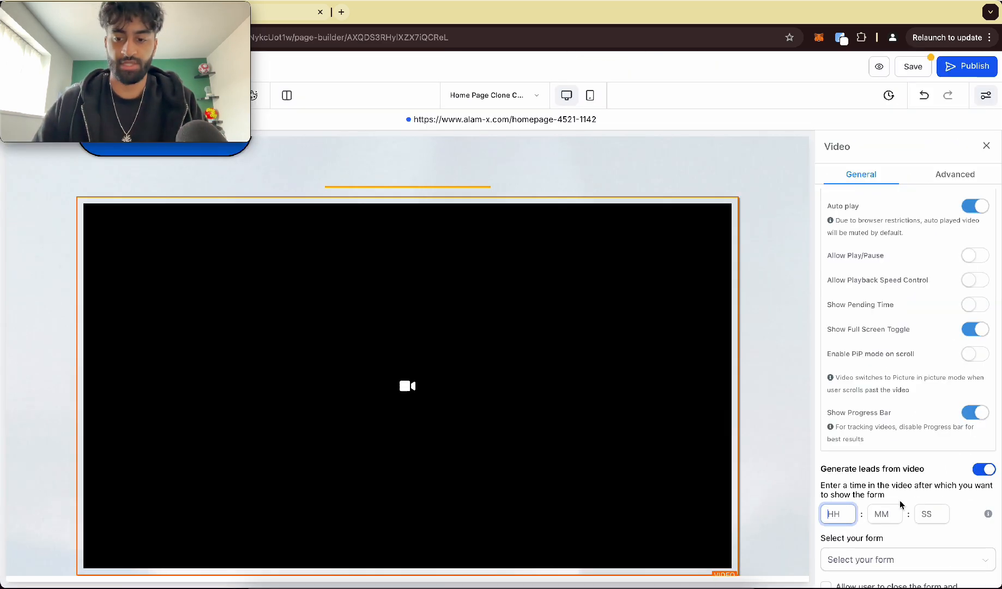
pyautogui.scroll(-1, 894, 507)
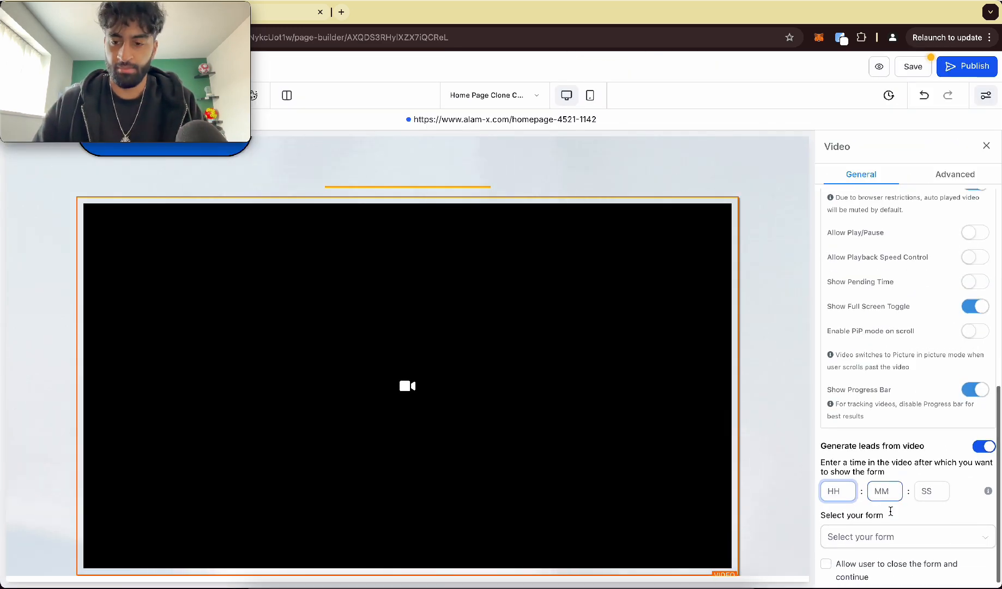
pyautogui.click(884, 464)
pyautogui.click(937, 464)
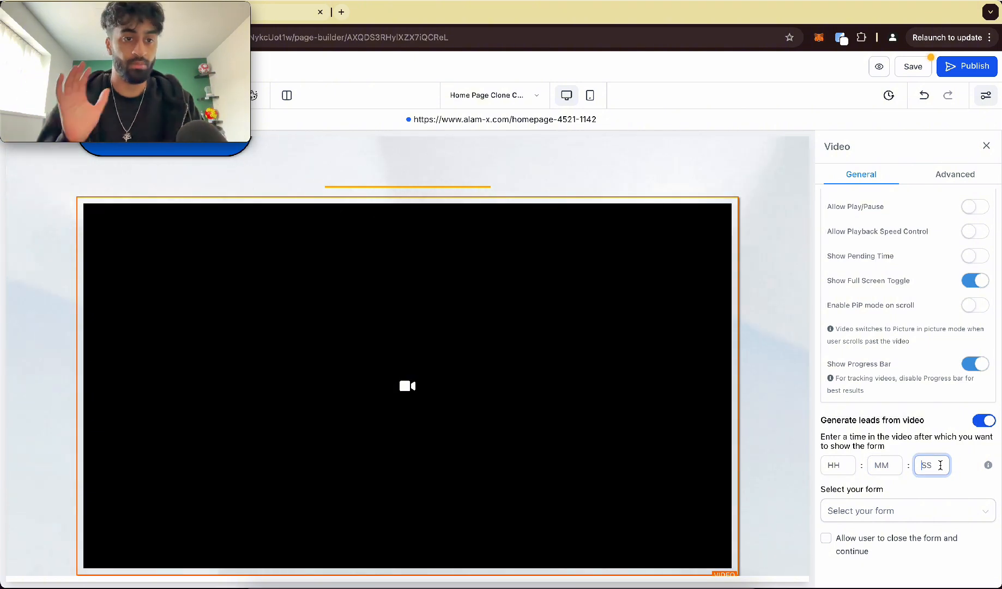
pyautogui.click(848, 511)
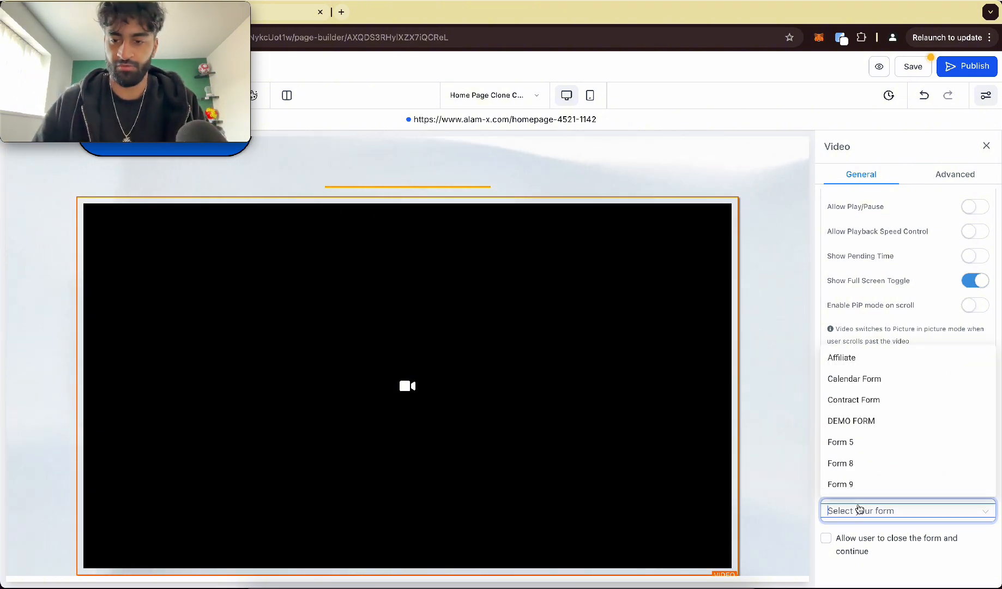
pyautogui.scroll(-2, 871, 415)
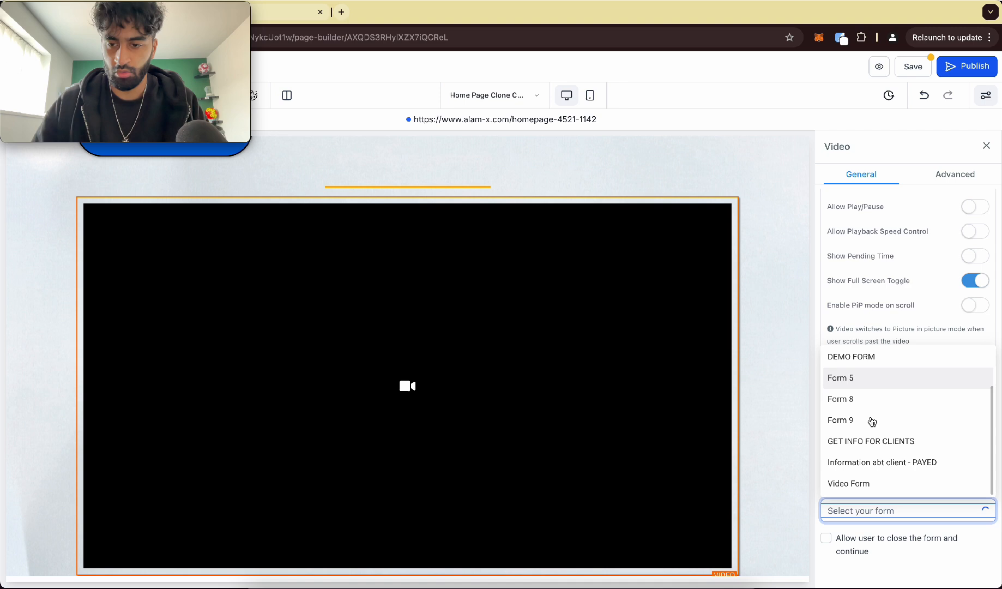
pyautogui.click(868, 484)
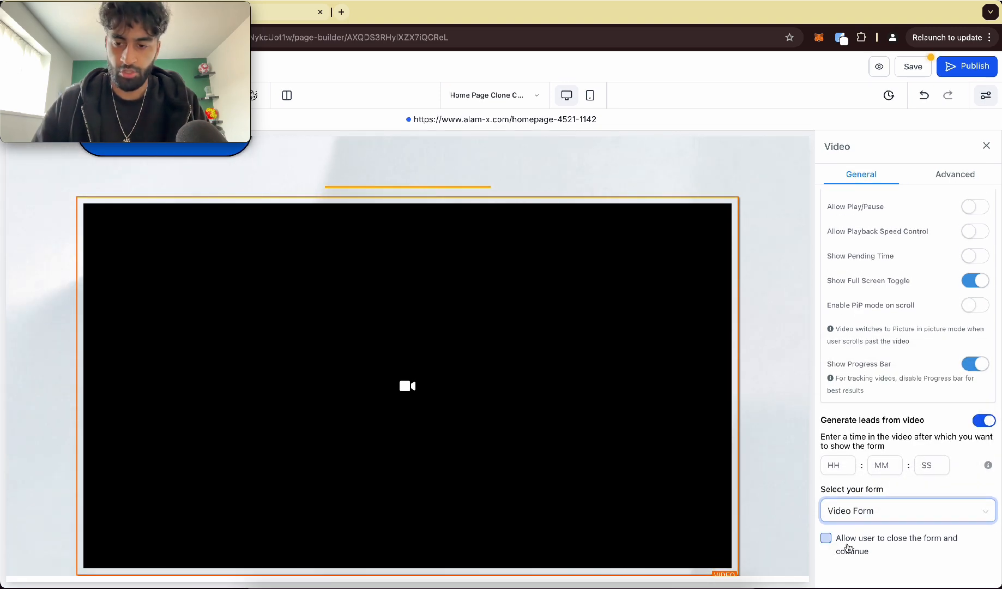
pyautogui.click(939, 552)
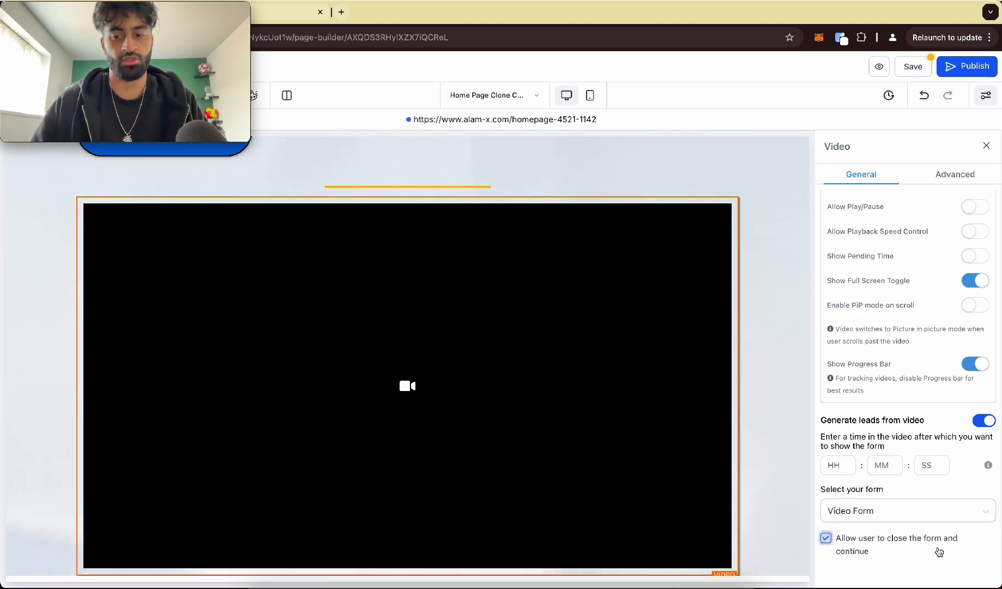
# Step: Set the form to appear 03 seconds into the video and save the page
pyautogui.click(884, 465)
pyautogui.write('5')
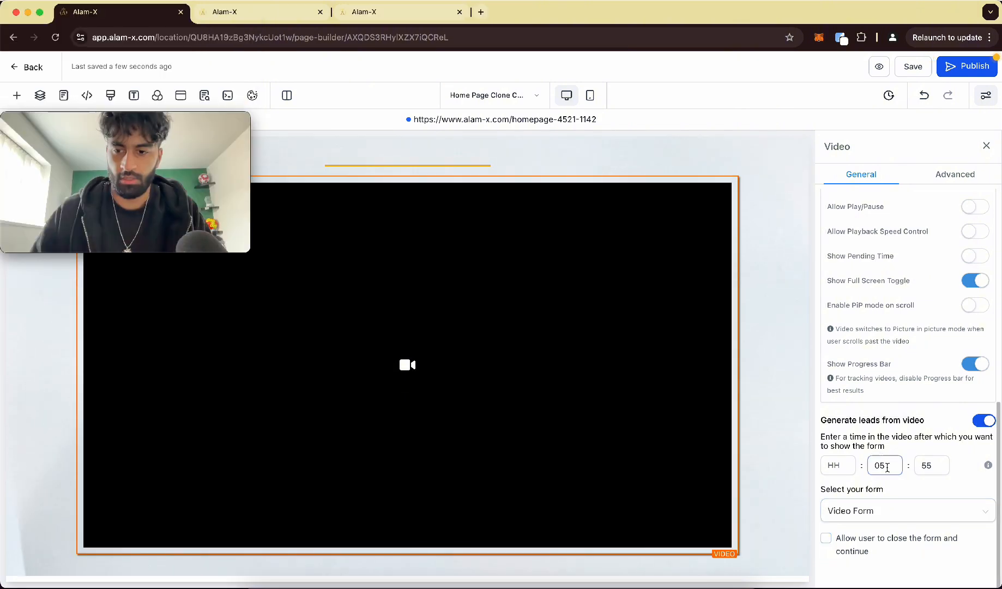
pyautogui.click(887, 469)
pyautogui.click(926, 466)
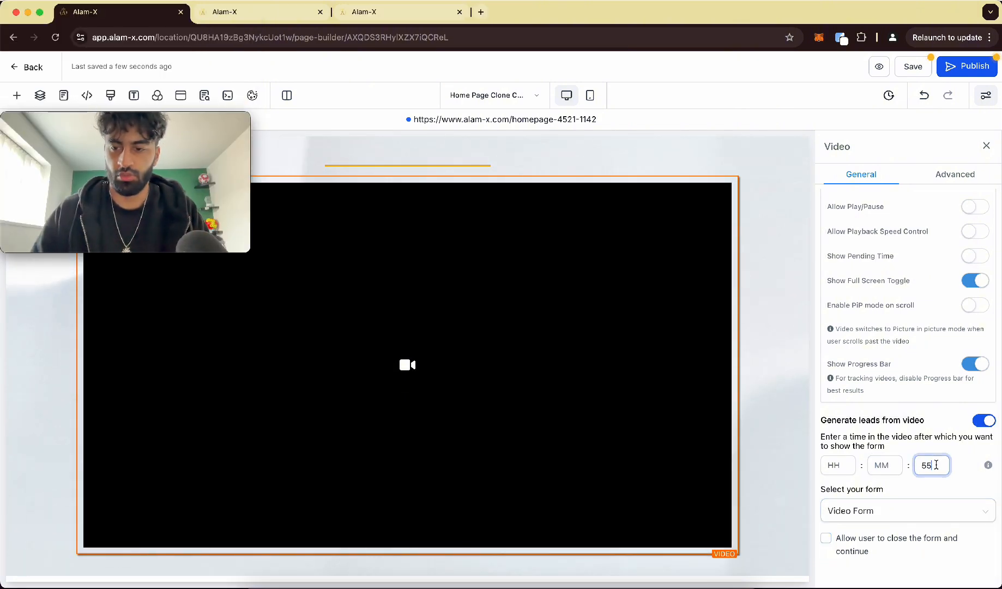
pyautogui.press('BackSpace')
pyautogui.press('BackSpace')
pyautogui.write('0')
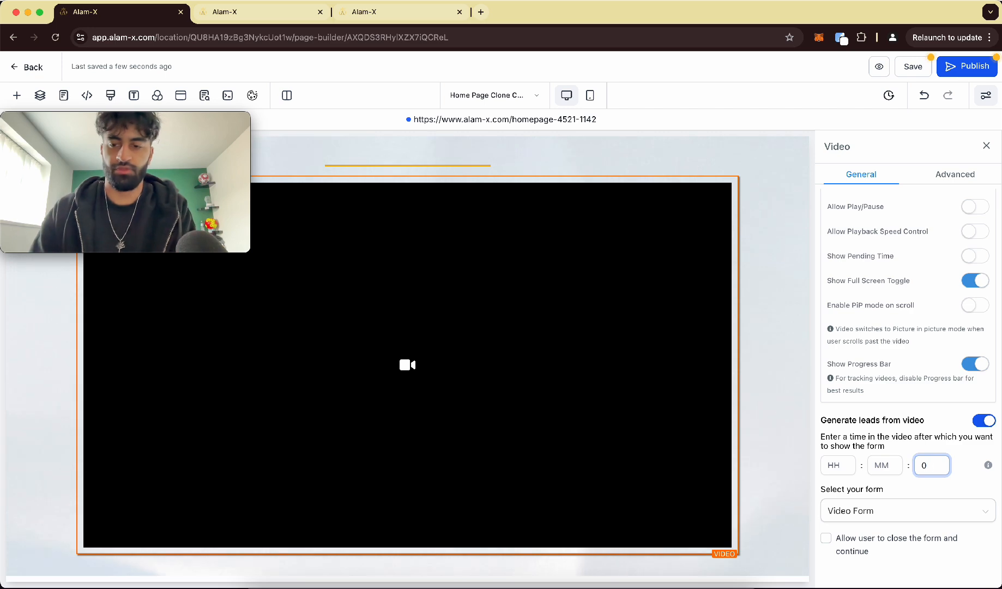
pyautogui.write('3')
pyautogui.click(909, 65)
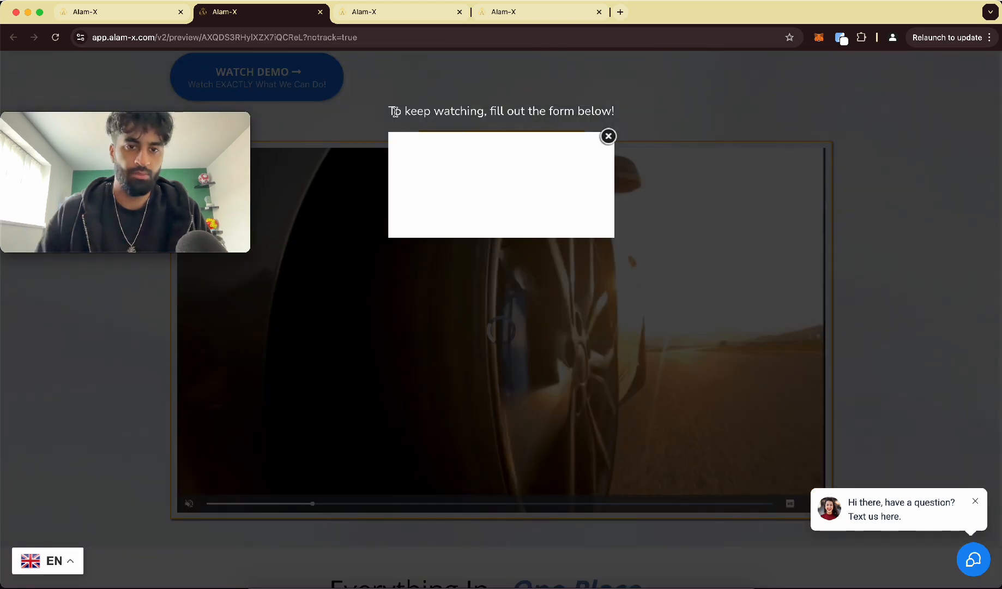
# Step: Examine the prompt above the video's pop-up form and the form's heading in the page preview
pyautogui.moveTo(395, 112); pyautogui.dragTo(649, 110)
pyautogui.click(649, 109)
pyautogui.moveTo(387, 199); pyautogui.dragTo(641, 198)
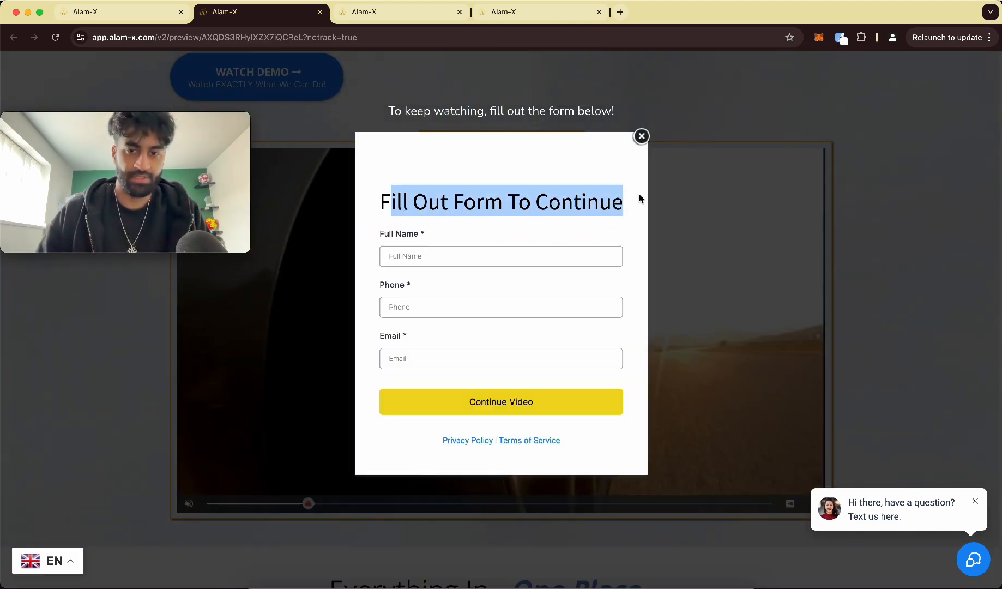
pyautogui.click(502, 111)
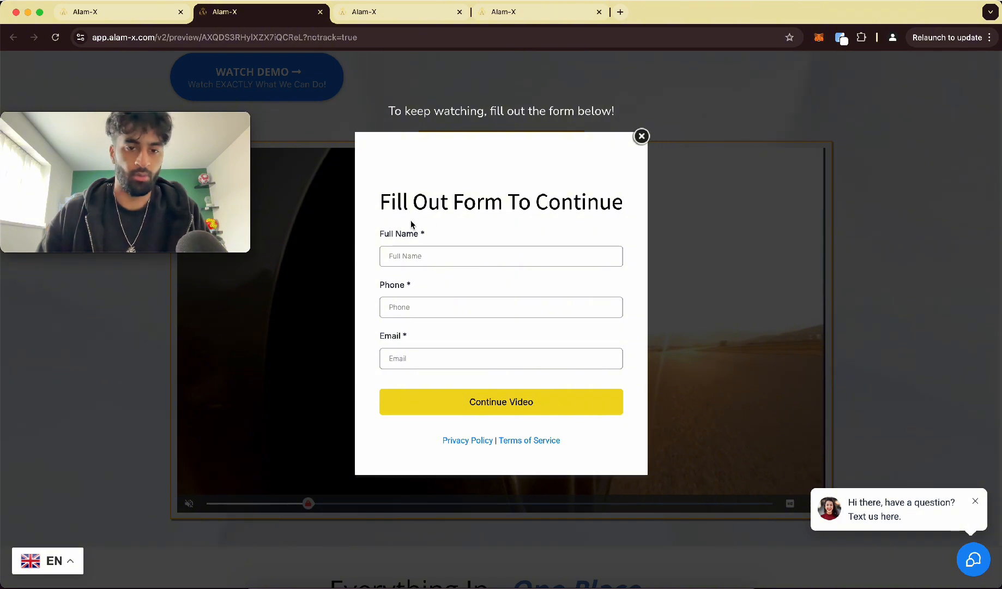
# Step: Test the pop-up form in the preview by entering a full name and a phone number
pyautogui.click(388, 254)
pyautogui.click(475, 284)
pyautogui.click(423, 310)
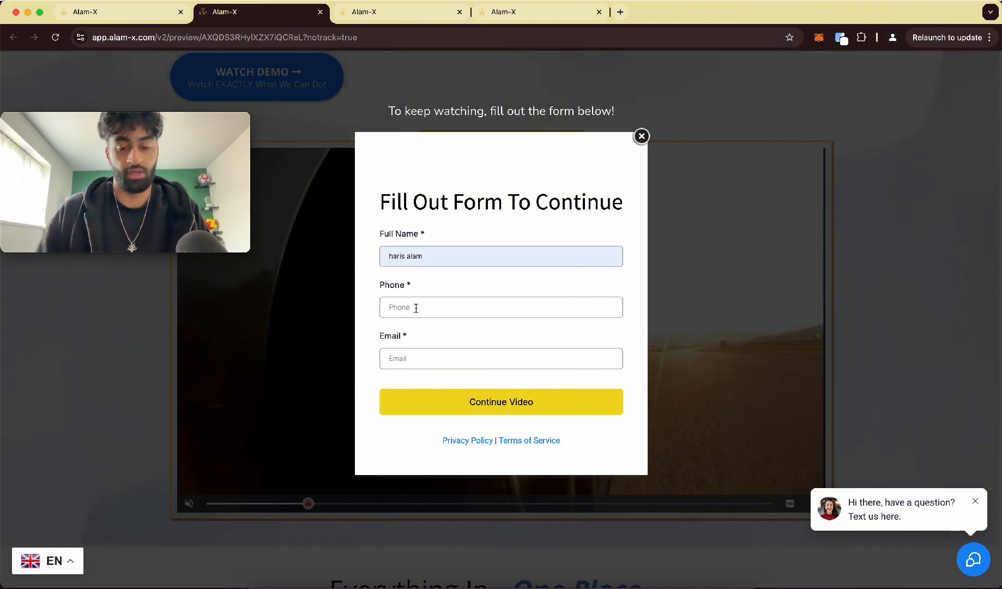
pyautogui.write('075')
pyautogui.write('55')
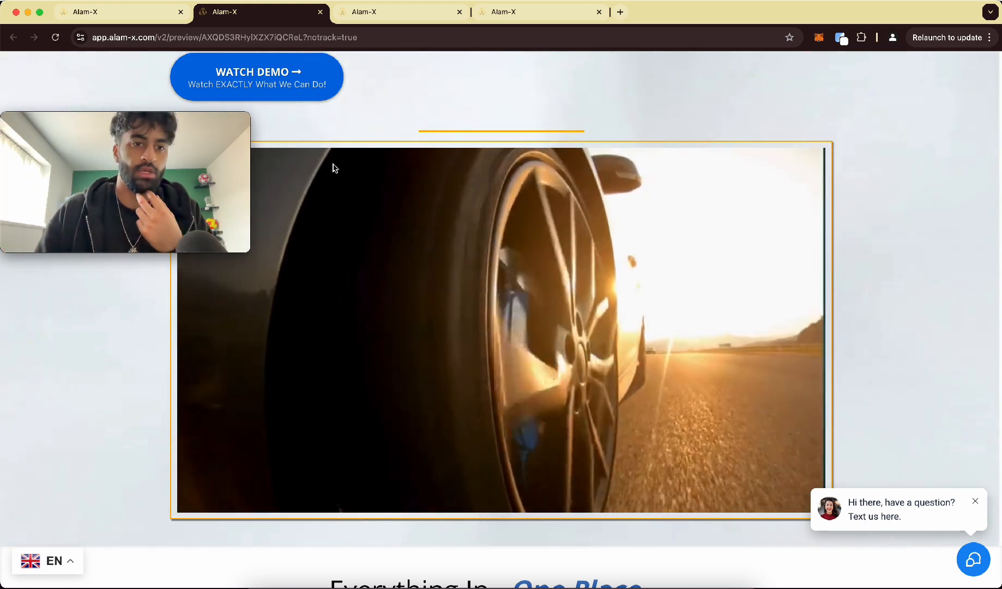
# Step: Leave the preview and create a new automation workflow from the Recipe - Fast 5 Lite template
pyautogui.click(164, 12)
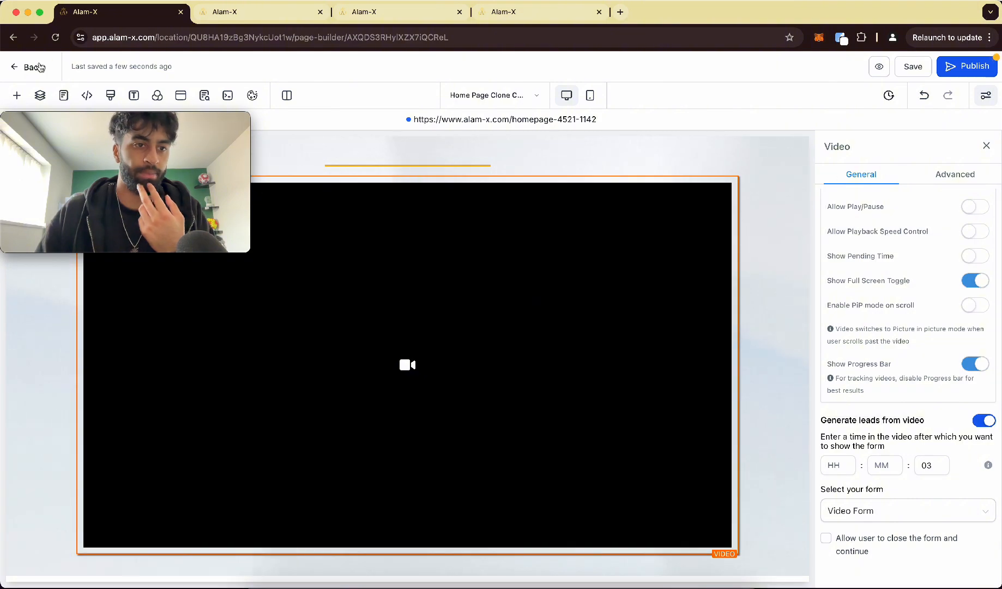
pyautogui.moveTo(727, 190)
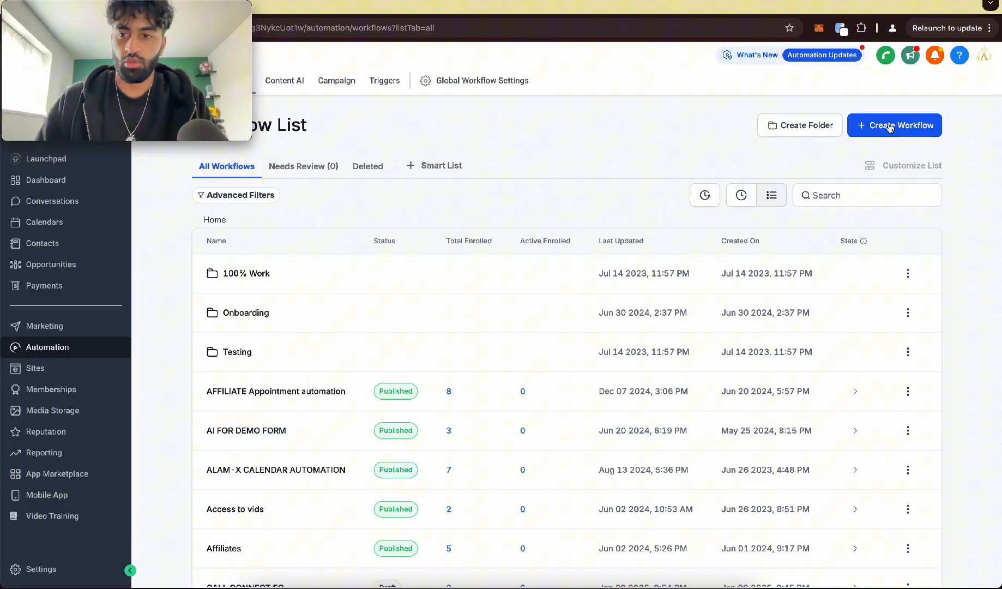
pyautogui.click(897, 126)
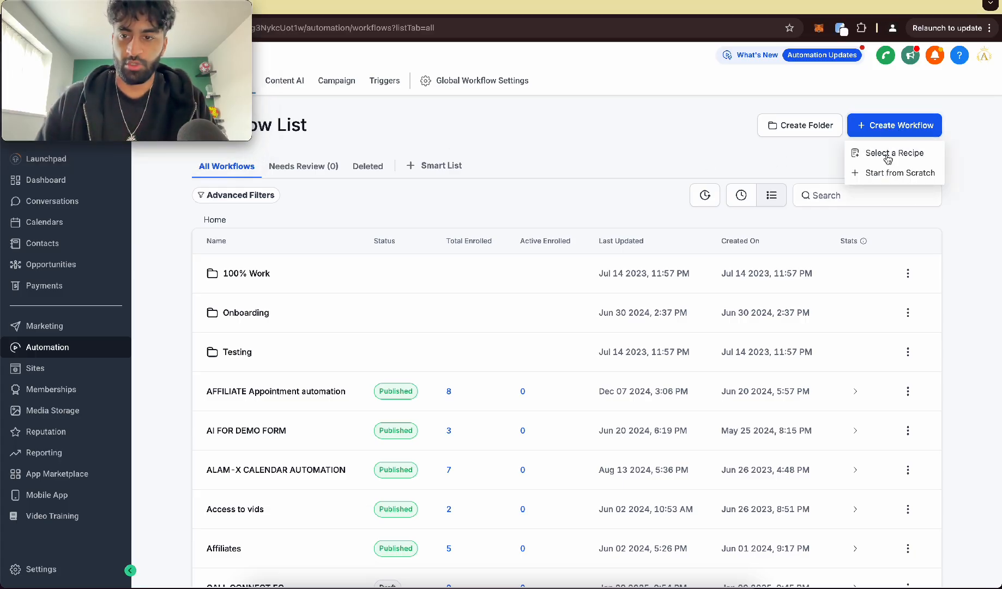
pyautogui.click(887, 156)
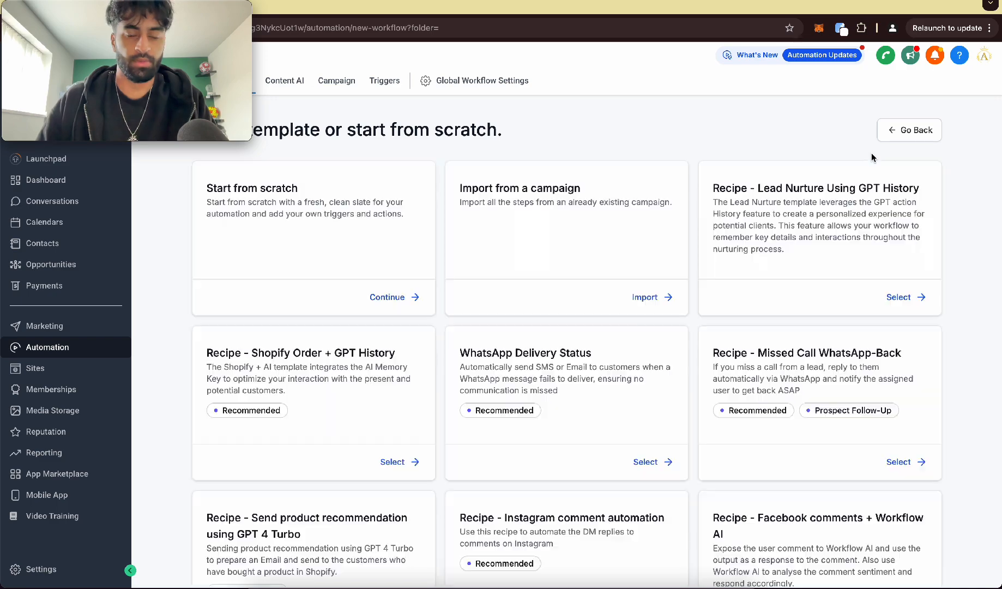
pyautogui.scroll(-11, 523, 284)
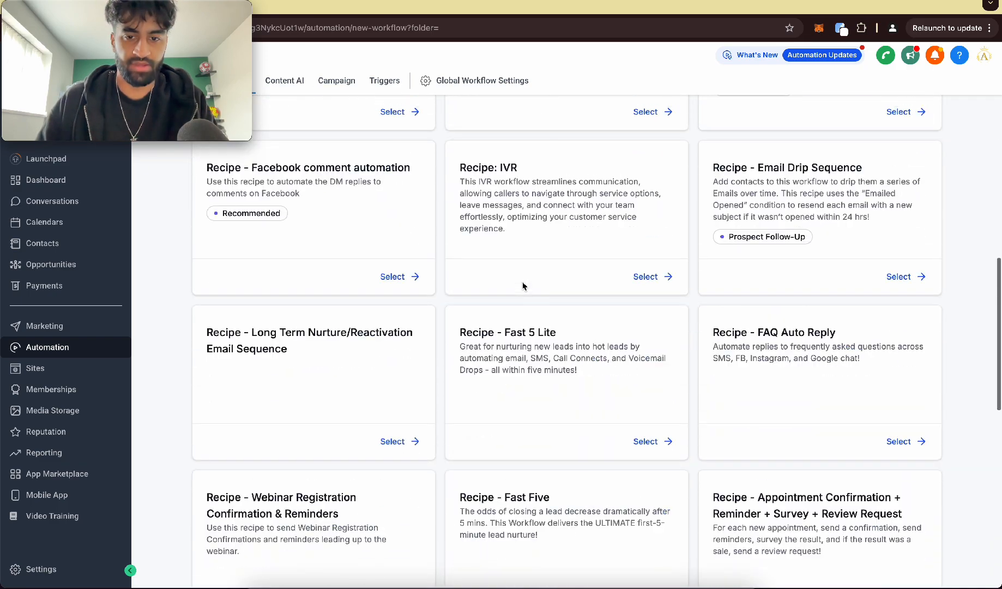
pyautogui.click(663, 339)
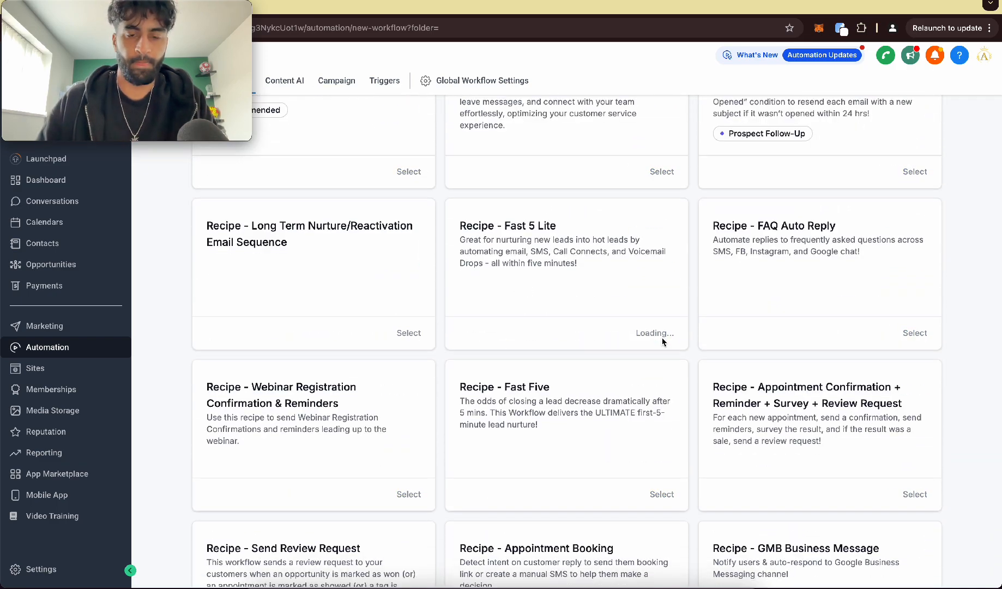
pyautogui.moveTo(451, 227); pyautogui.dragTo(609, 293)
pyautogui.click(610, 294)
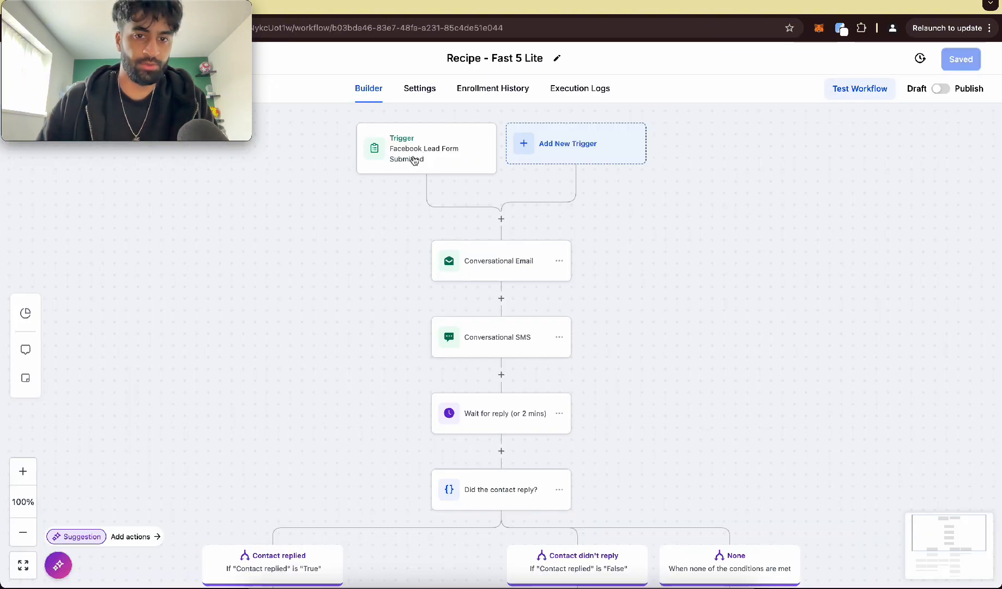
# Step: Delete the Facebook Lead Form Submitted trigger from the workflow
pyautogui.click(414, 159)
pyautogui.click(506, 567)
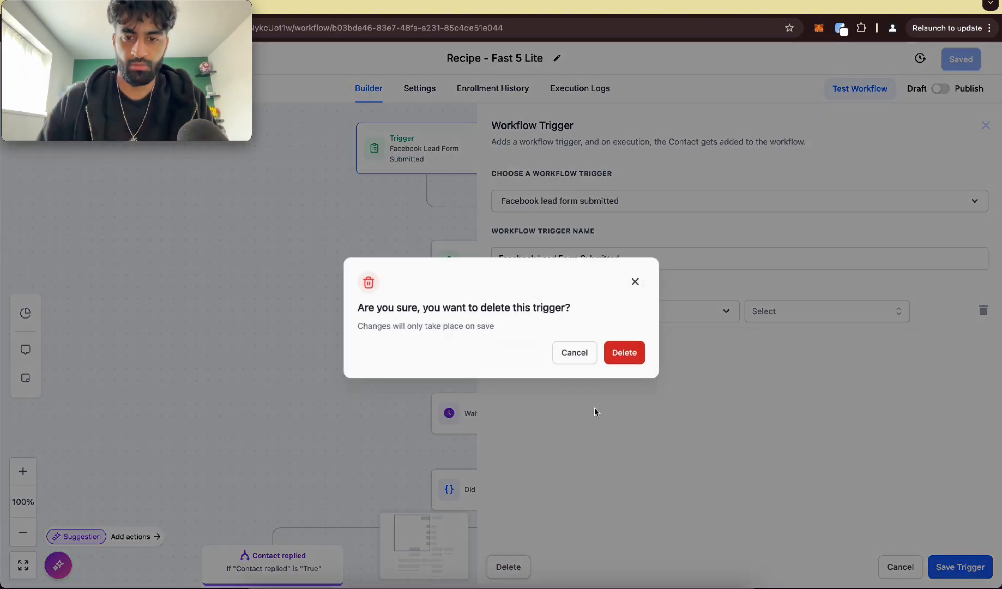
pyautogui.click(622, 349)
# Step: Add a Form Submitted trigger filtered so that Form is Video Form, and save the trigger
pyautogui.click(518, 153)
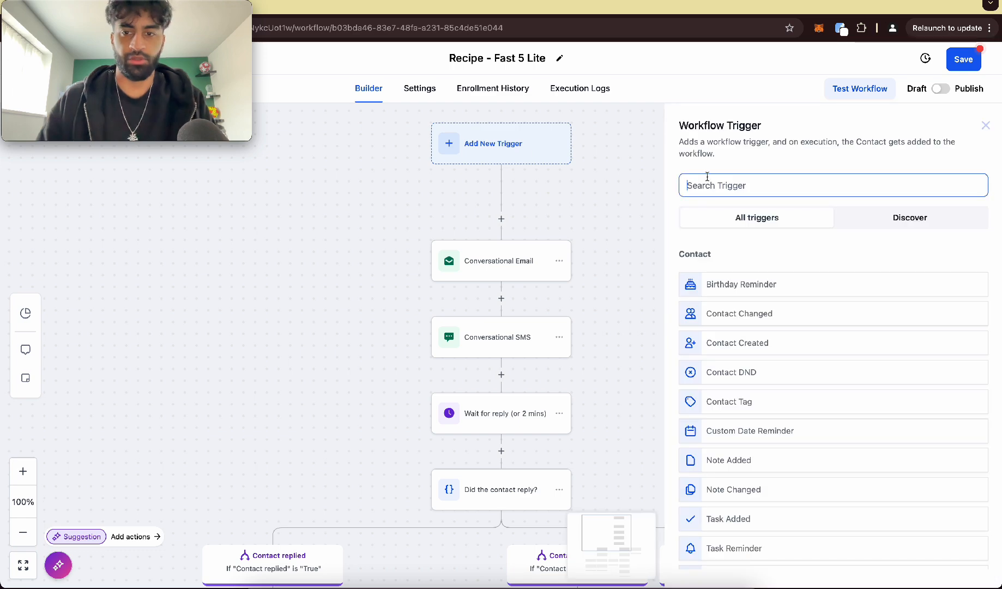
pyautogui.write('form')
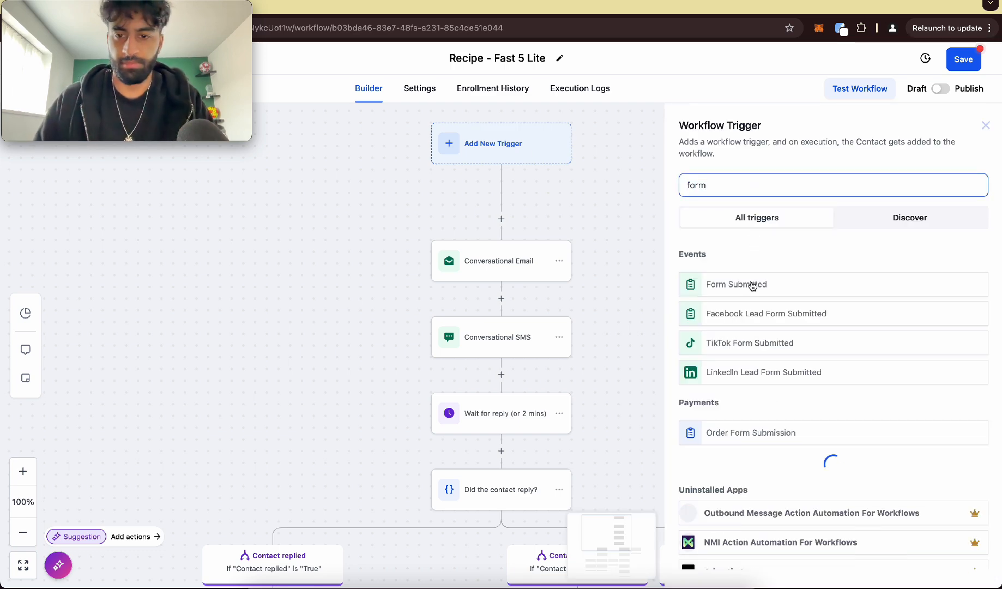
pyautogui.click(755, 284)
pyautogui.click(547, 315)
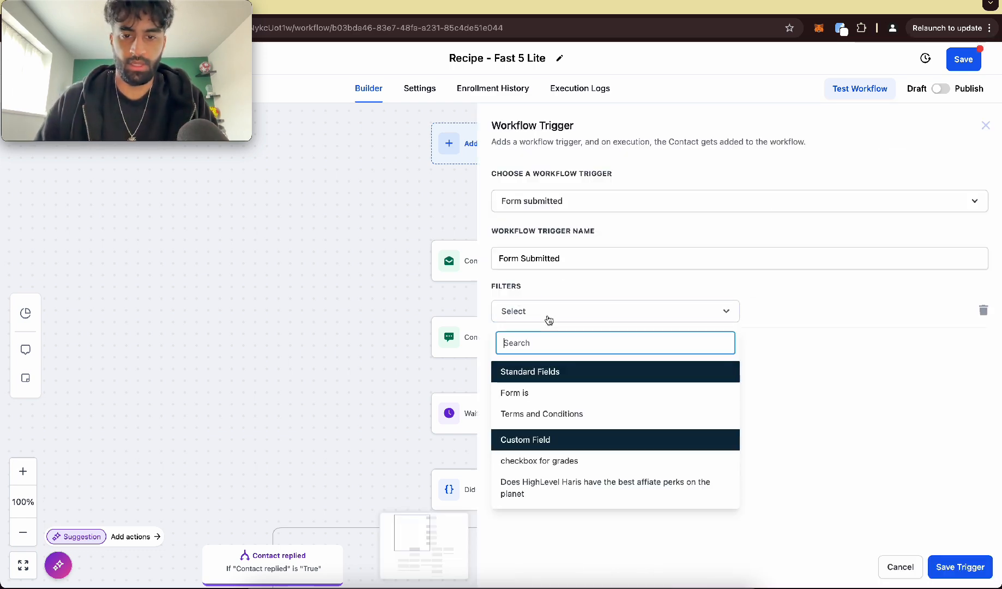
pyautogui.click(548, 392)
pyautogui.click(757, 315)
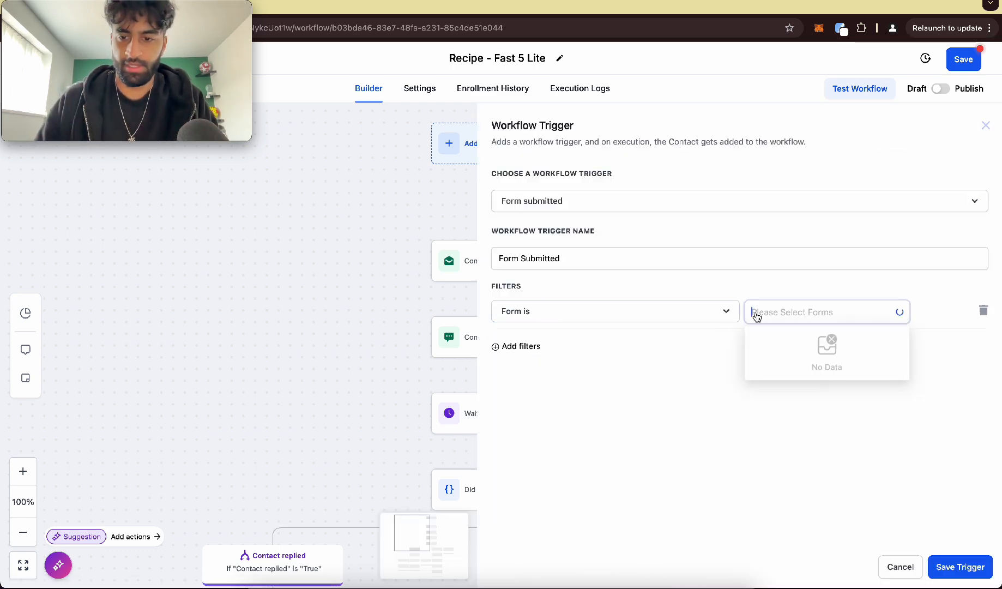
pyautogui.click(787, 338)
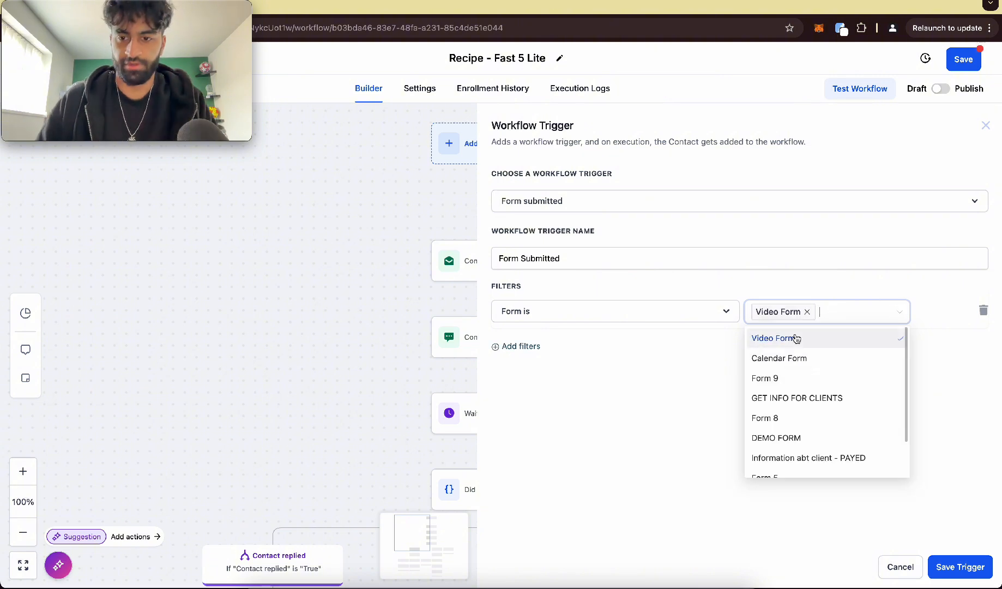
pyautogui.click(967, 455)
pyautogui.click(963, 567)
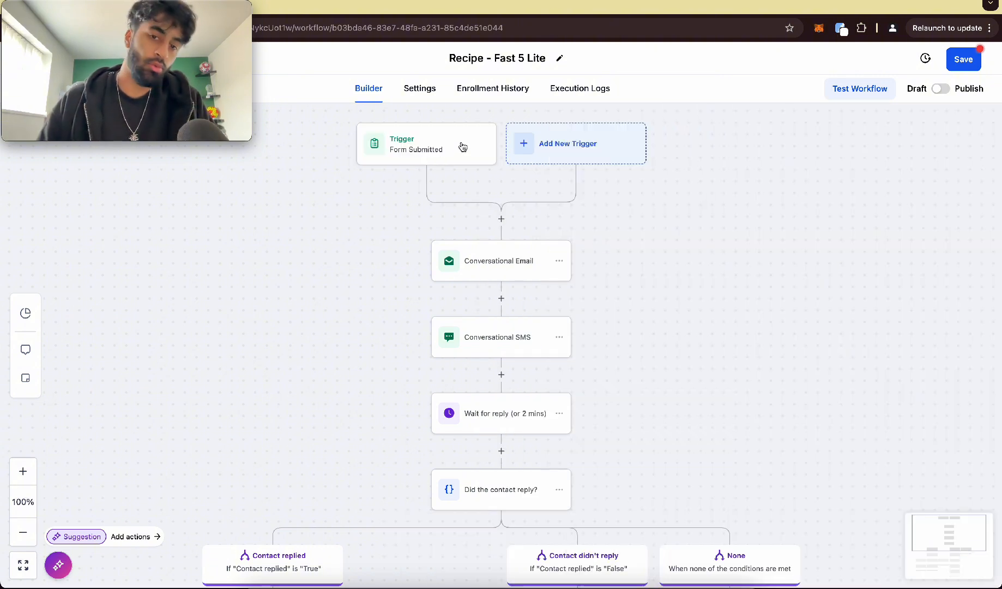
# Step: Examine the settings of the Conversational Email and Conversational SMS actions in the workflow
pyautogui.click(504, 271)
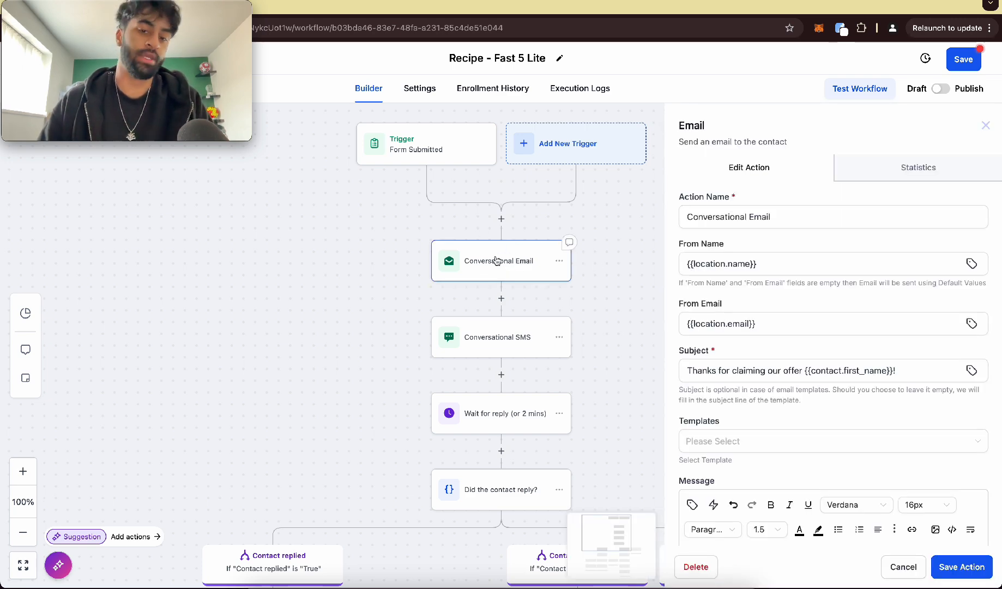
pyautogui.click(501, 352)
pyautogui.click(503, 270)
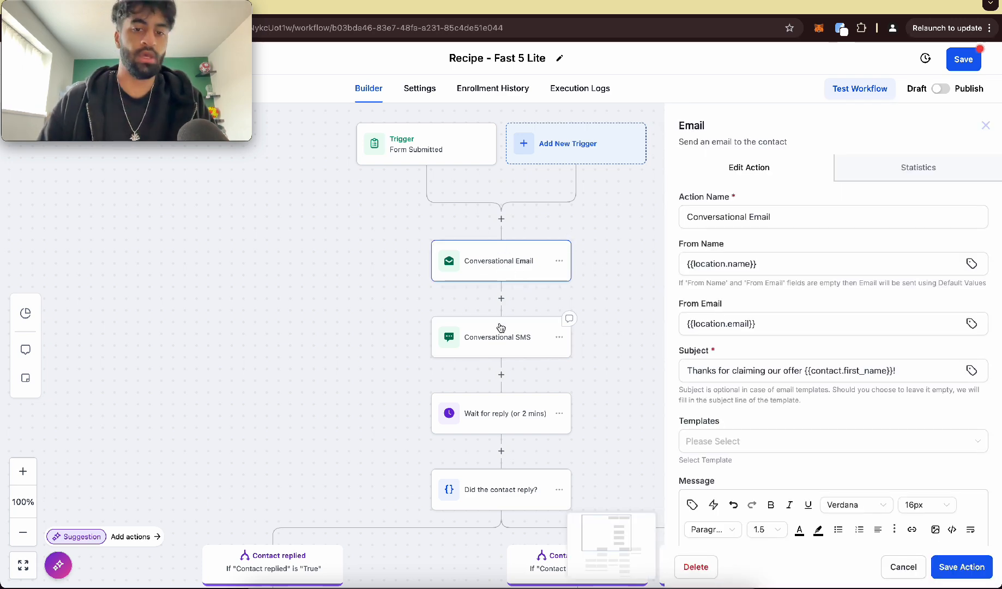
pyautogui.click(501, 330)
pyautogui.click(986, 126)
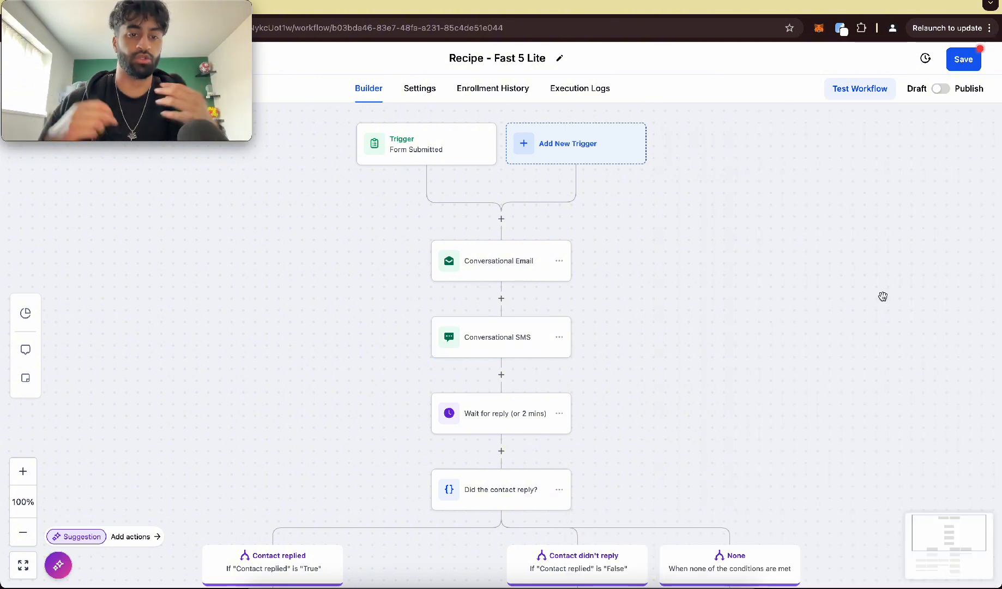
# Step: Examine the settings of the wait-for-reply step and the "Did the contact reply?" condition
pyautogui.click(494, 413)
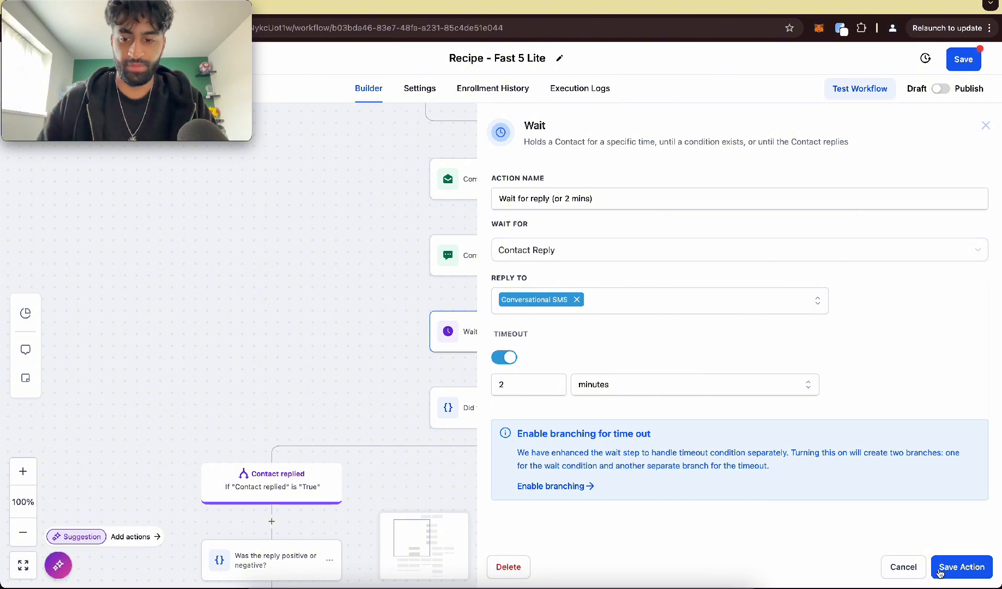
pyautogui.click(916, 572)
pyautogui.scroll(-3, 592, 318)
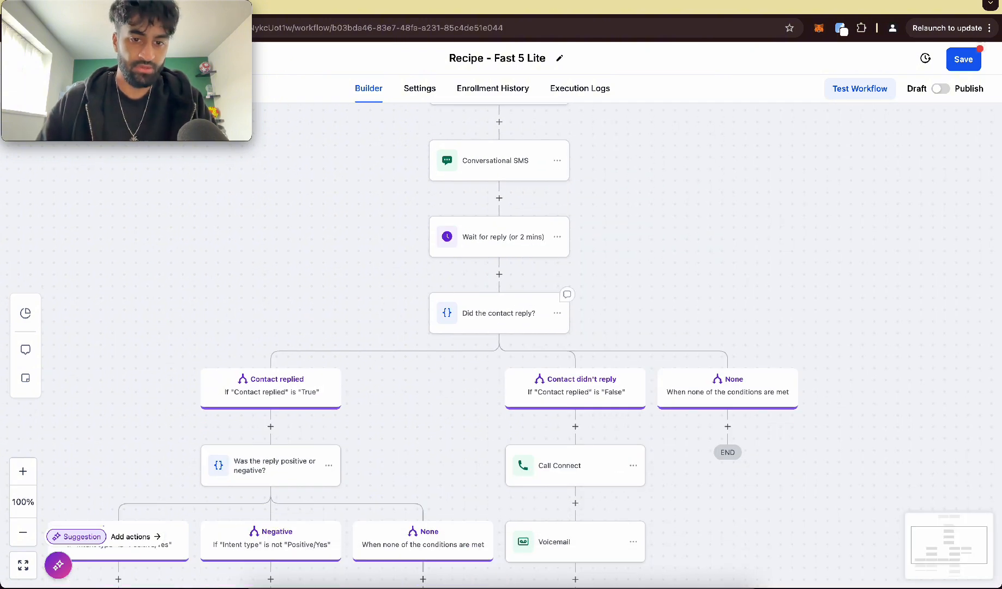
pyautogui.click(513, 312)
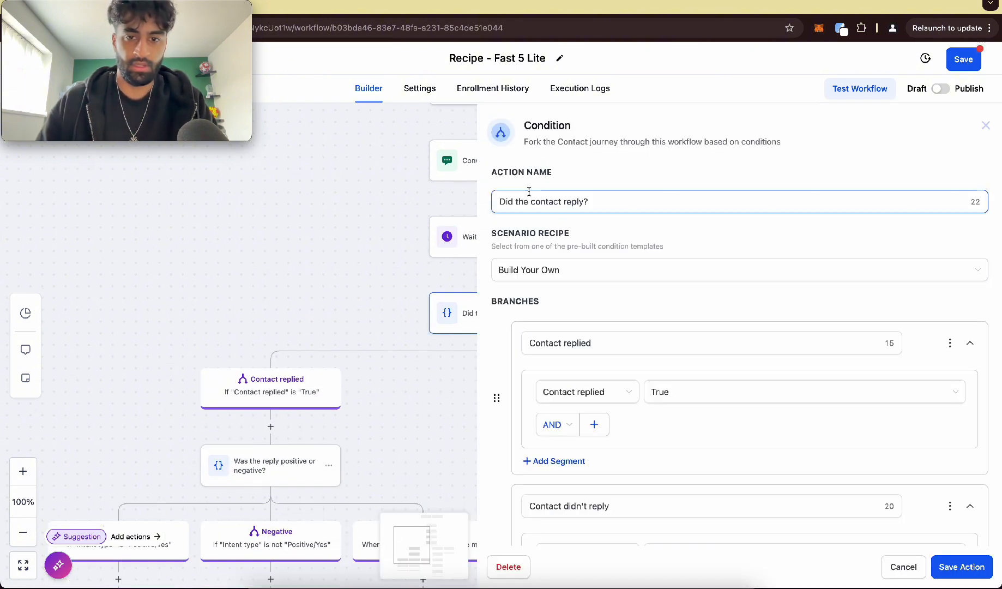
# Step: Review the Contact replied and Contact didn't reply branches of the condition, and close it without saving
pyautogui.scroll(-2, 755, 437)
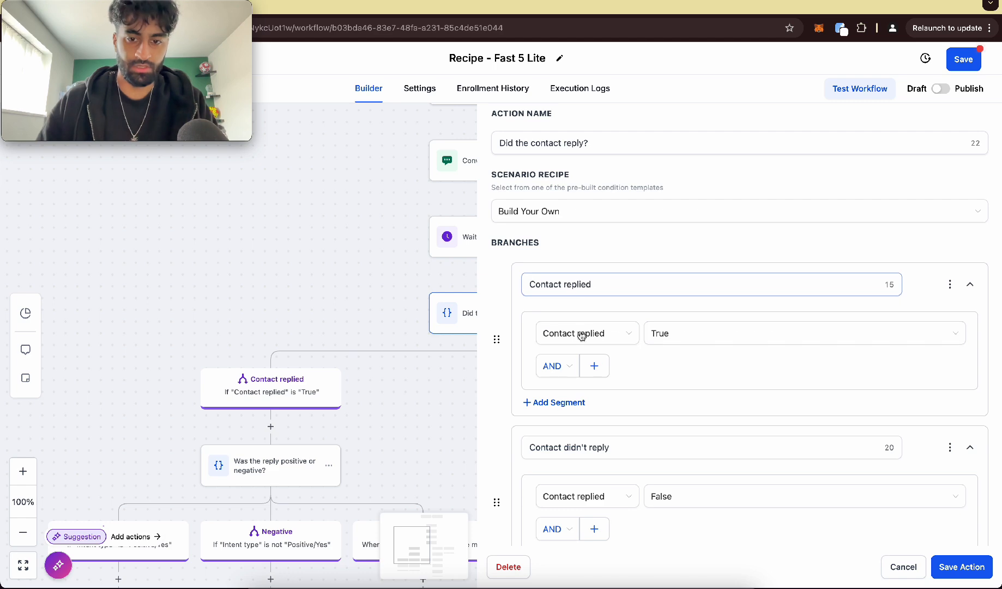
pyautogui.scroll(-1, 700, 349)
pyautogui.scroll(-4, 700, 349)
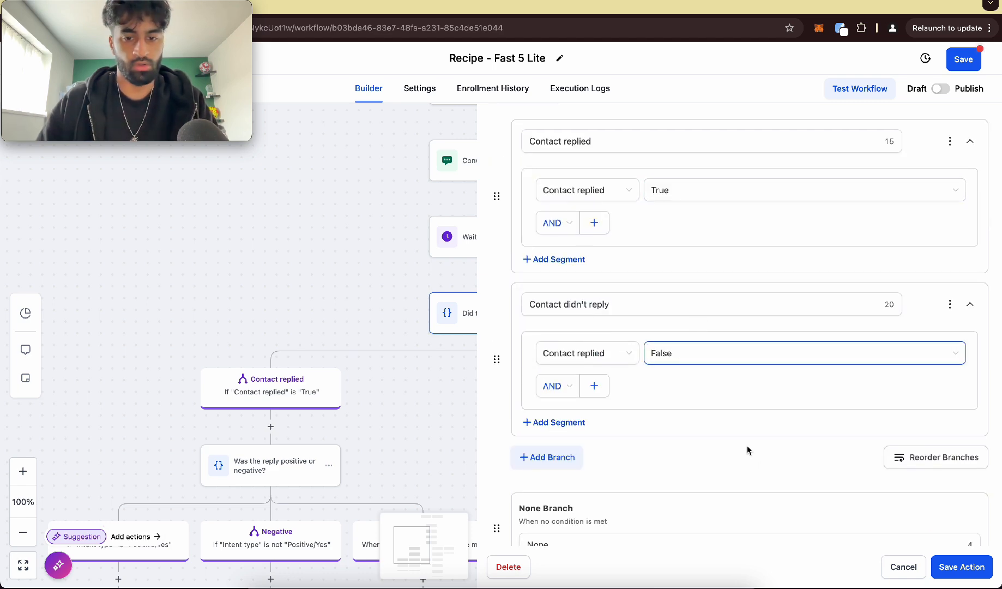
pyautogui.scroll(-1, 760, 465)
pyautogui.click(904, 564)
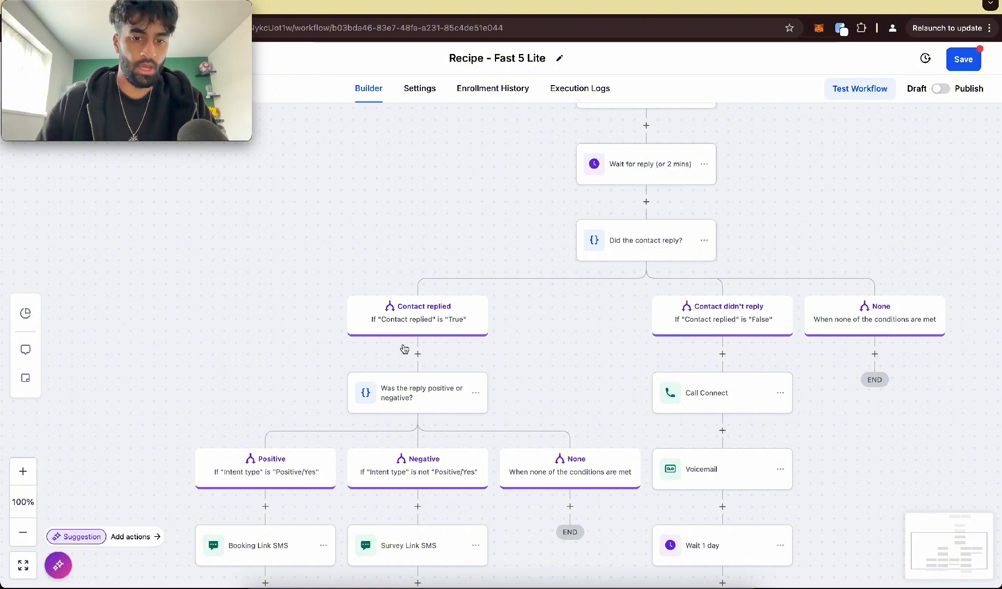
# Step: Examine the workflow's Contact replied path, including the positive and negative reply branches and their SMS actions
pyautogui.scroll(-3, 410, 404)
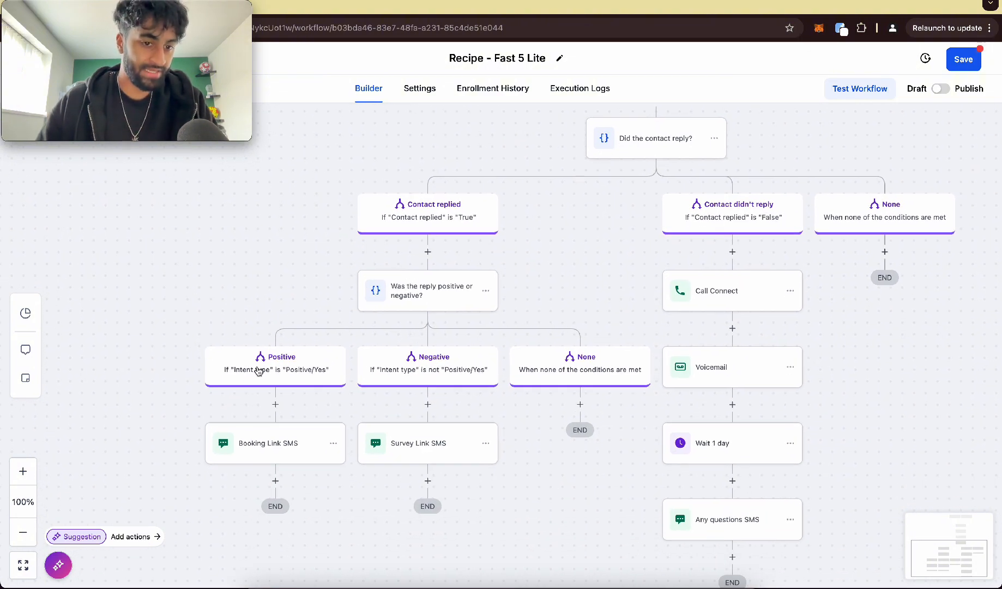
pyautogui.scroll(5, 258, 372)
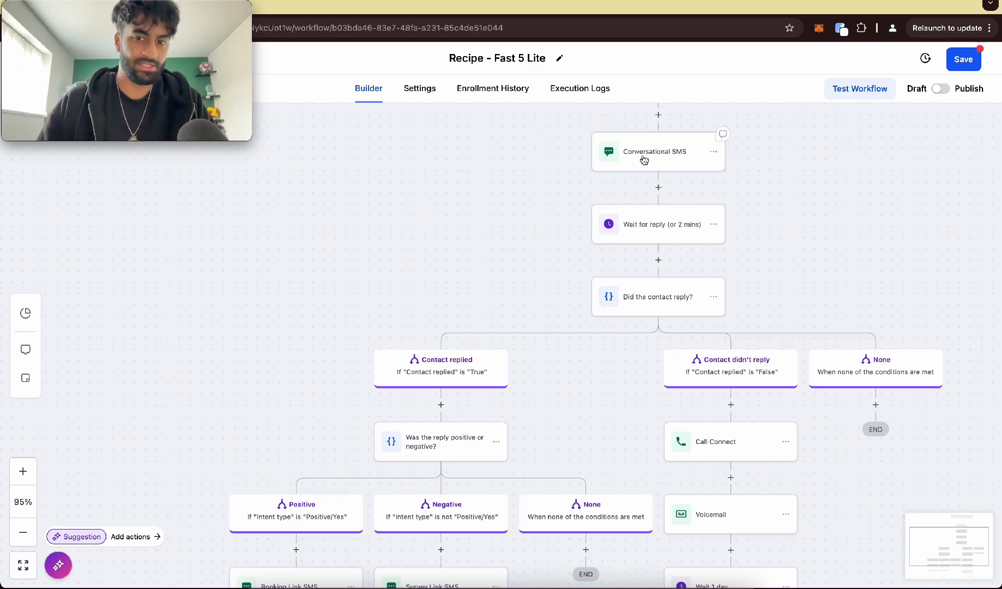
pyautogui.scroll(-6, 645, 159)
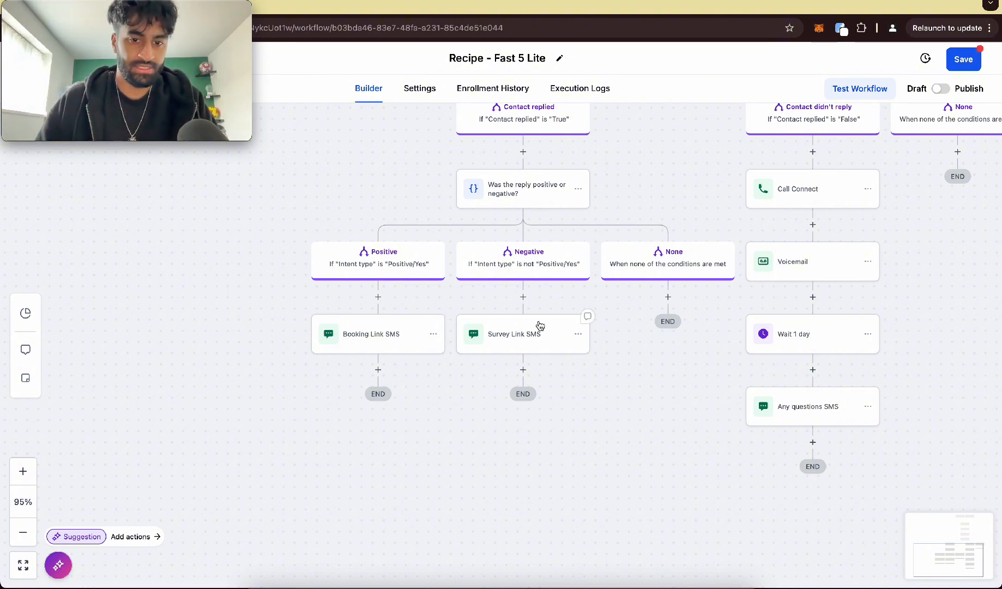
pyautogui.scroll(5, 517, 344)
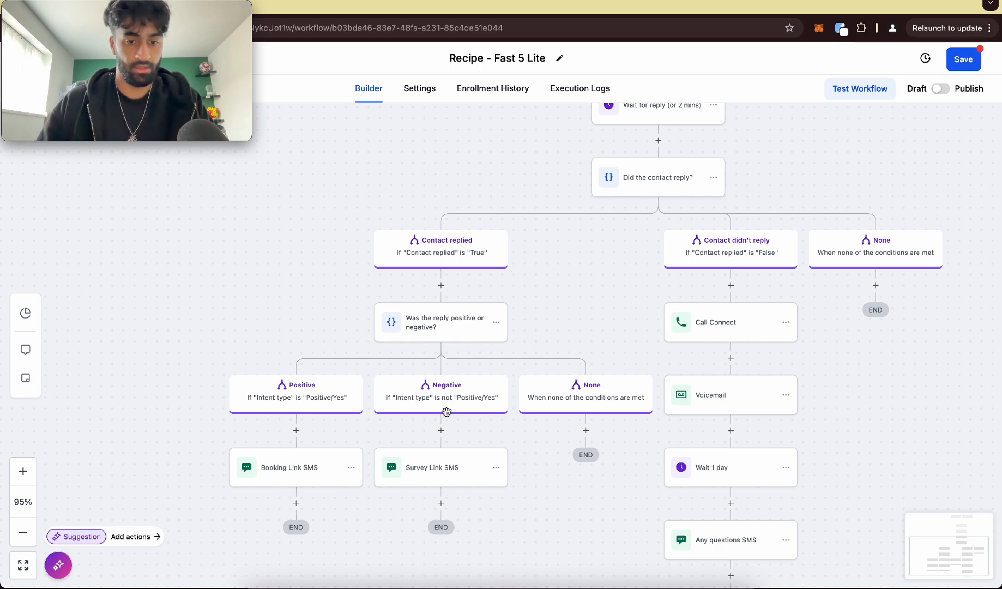
# Step: Open the Call Connect action in the Contact didn't reply branch to view its settings
pyautogui.hscroll(5, 454, 465)
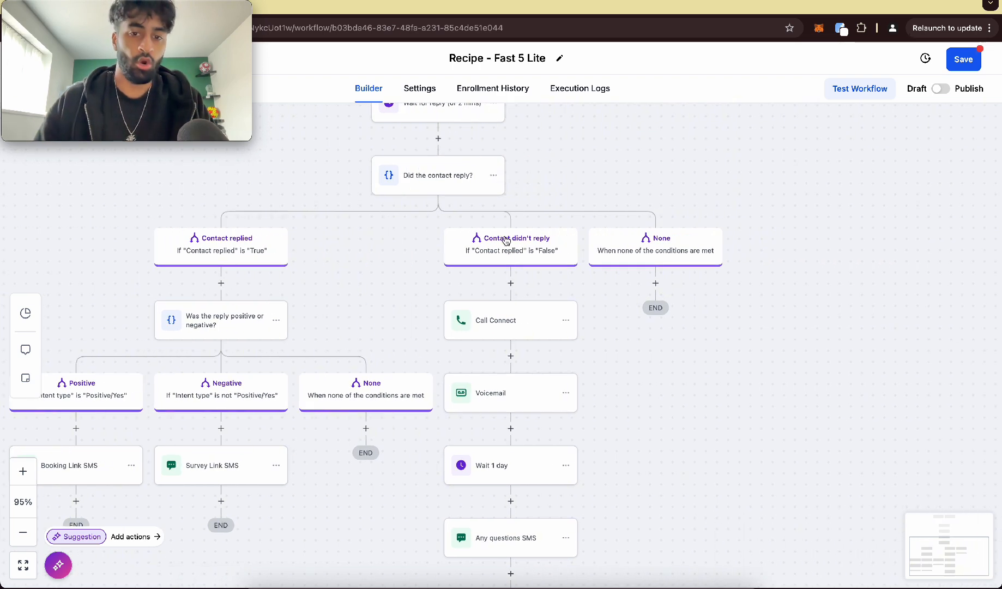
pyautogui.scroll(10, 535, 322)
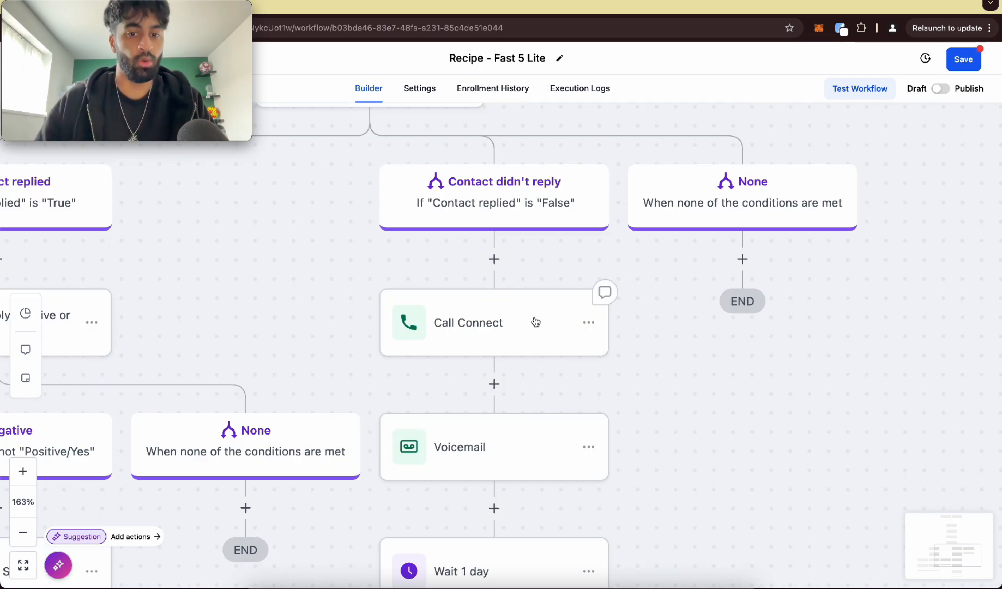
pyautogui.click(430, 326)
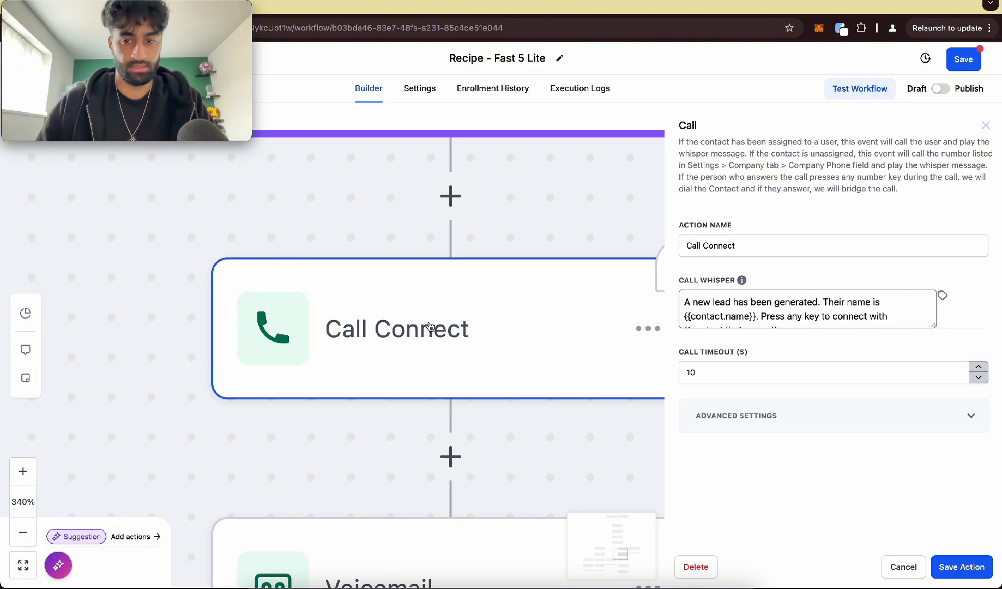
# Step: Switch to YouTube to view the channel's call connect video results, and return to the workflow builder
pyautogui.click(286, 2)
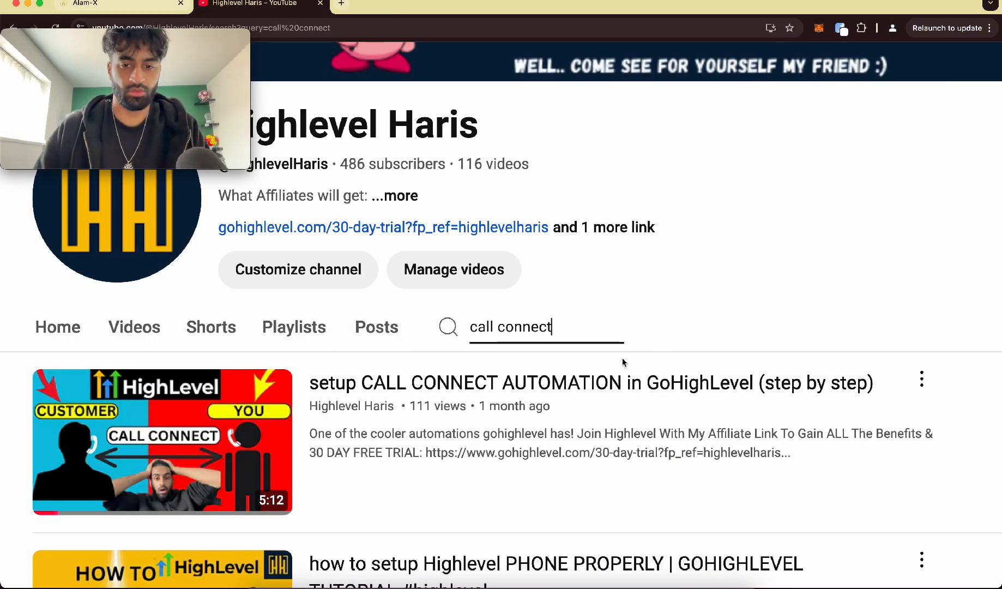
pyautogui.scroll(-5, 727, 377)
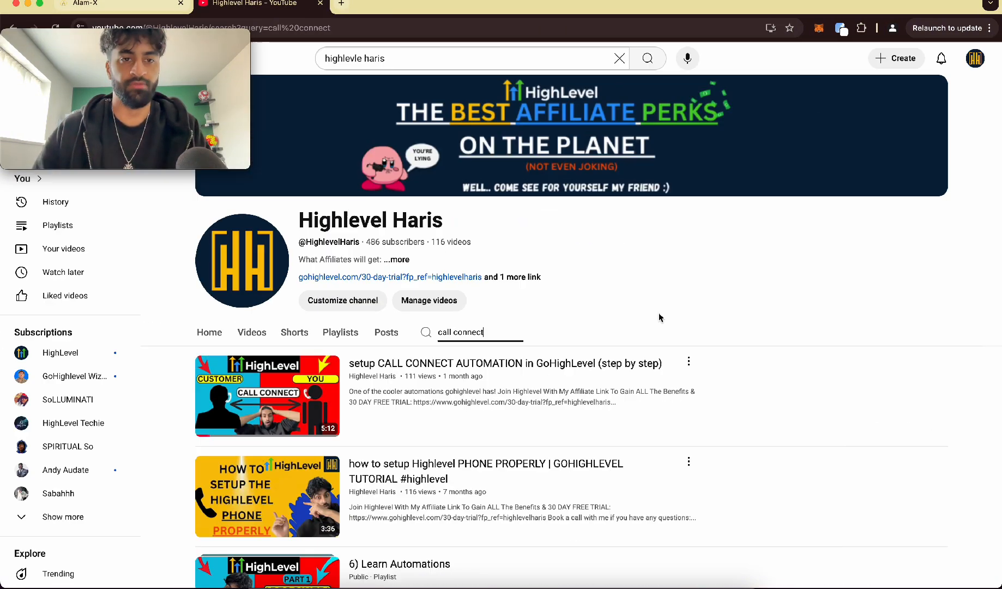
pyautogui.click(140, 4)
pyautogui.scroll(-5, 421, 303)
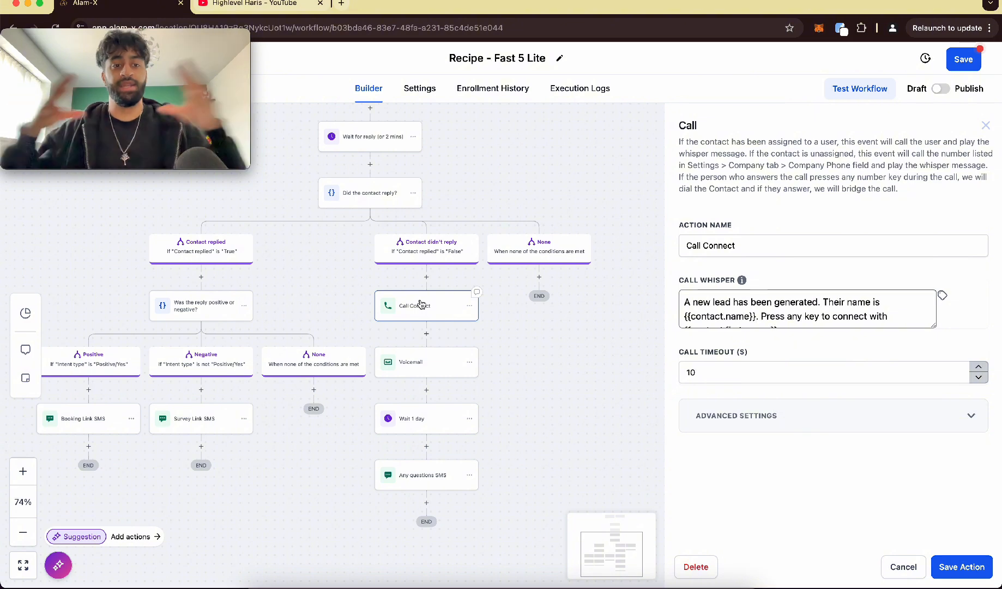
# Step: Close the Call Connect settings and examine the Voicemail, Wait 1 day and Any questions SMS actions
pyautogui.click(985, 125)
pyautogui.click(421, 365)
pyautogui.click(422, 424)
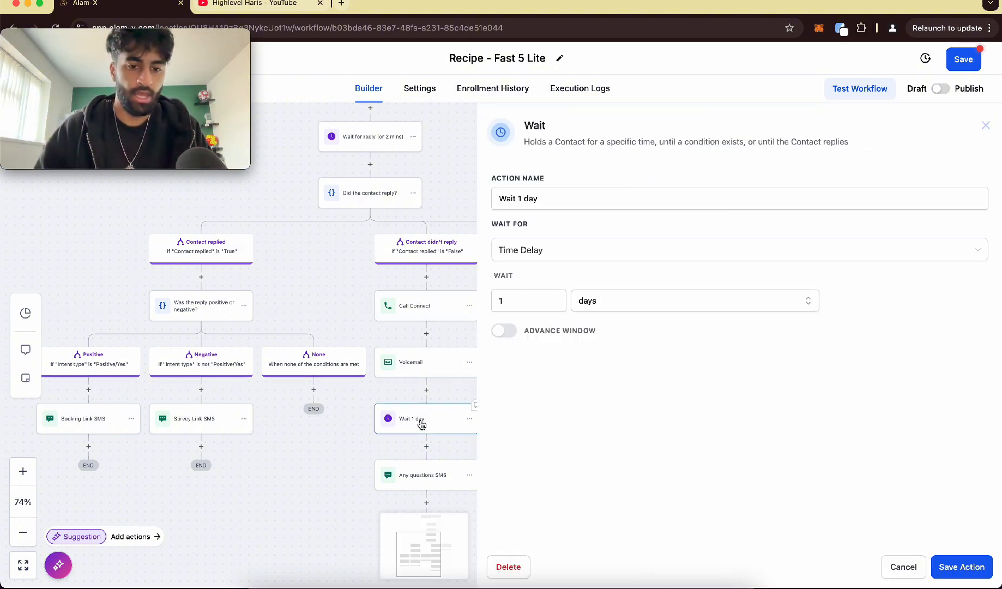
pyautogui.click(424, 473)
pyautogui.click(985, 127)
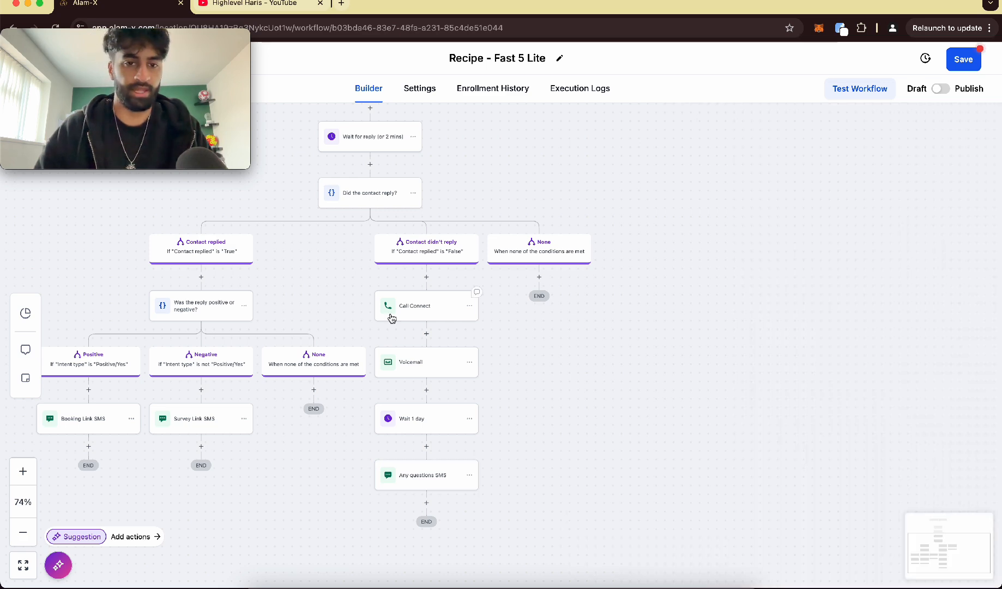
# Step: Look over the whole workflow from the Form Submitted trigger down to the ends of its branches
pyautogui.hscroll(-3, 391, 316)
pyautogui.scroll(2, 392, 315)
pyautogui.scroll(8, 391, 314)
pyautogui.scroll(-7, 391, 315)
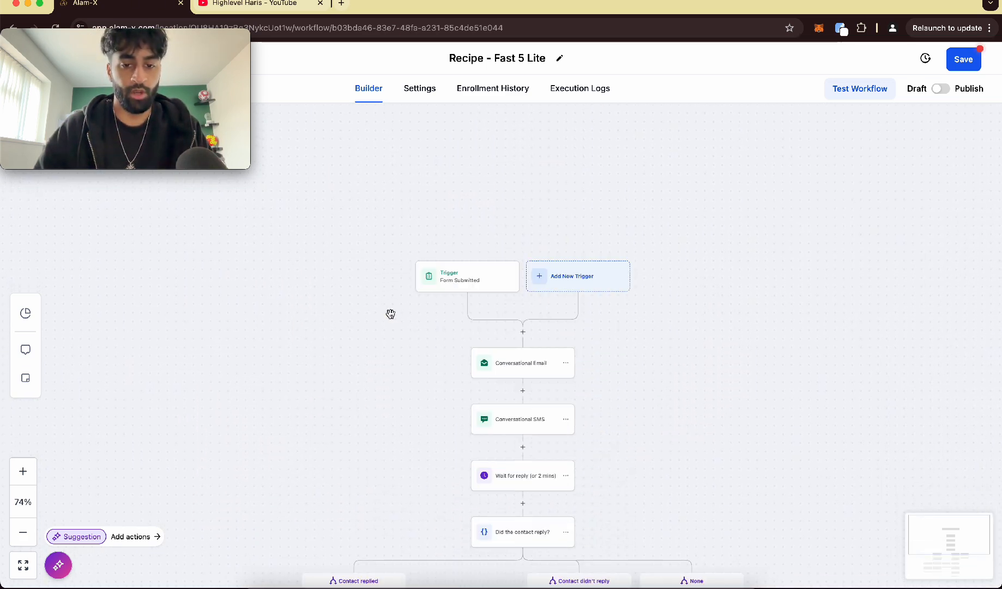
pyautogui.hscroll(1, 391, 314)
pyautogui.scroll(-5, 391, 315)
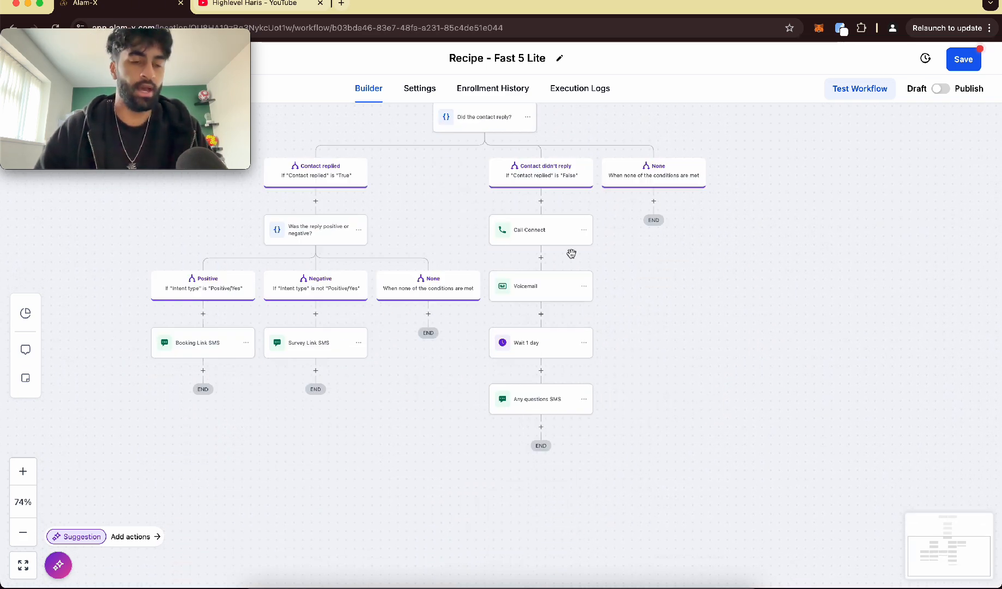